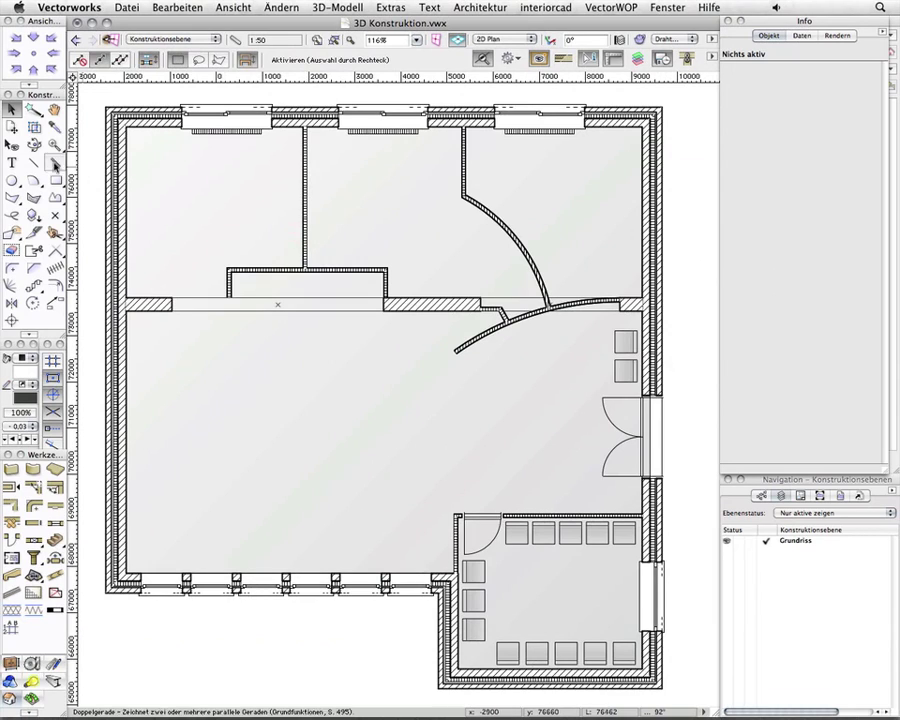
# Draw a horizontal guide line leftward from the curved wall's end across the large room.
pyautogui.click(35, 162)
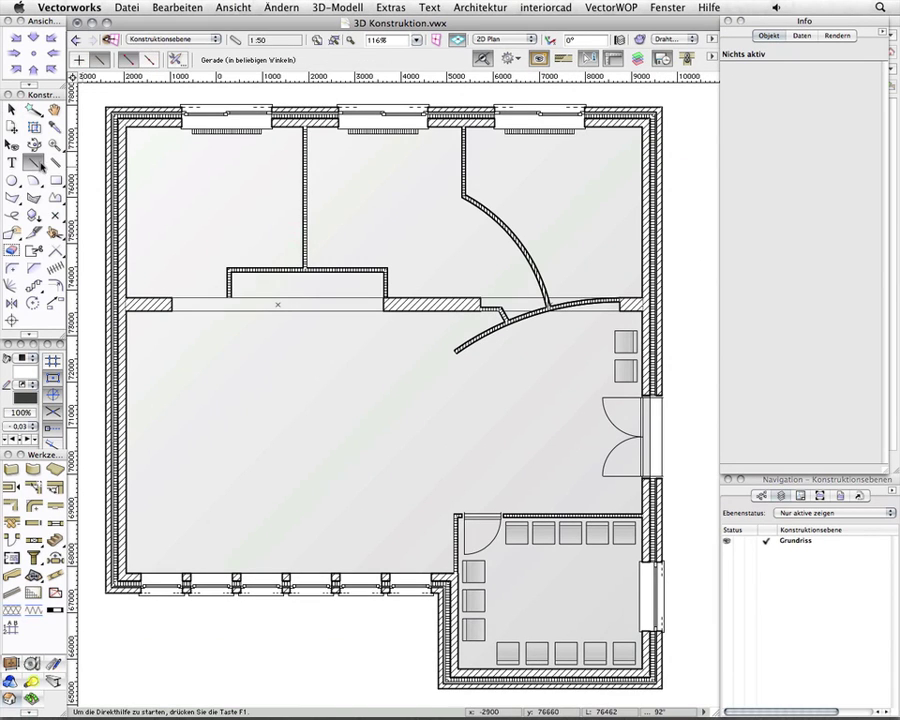
pyautogui.click(455, 353)
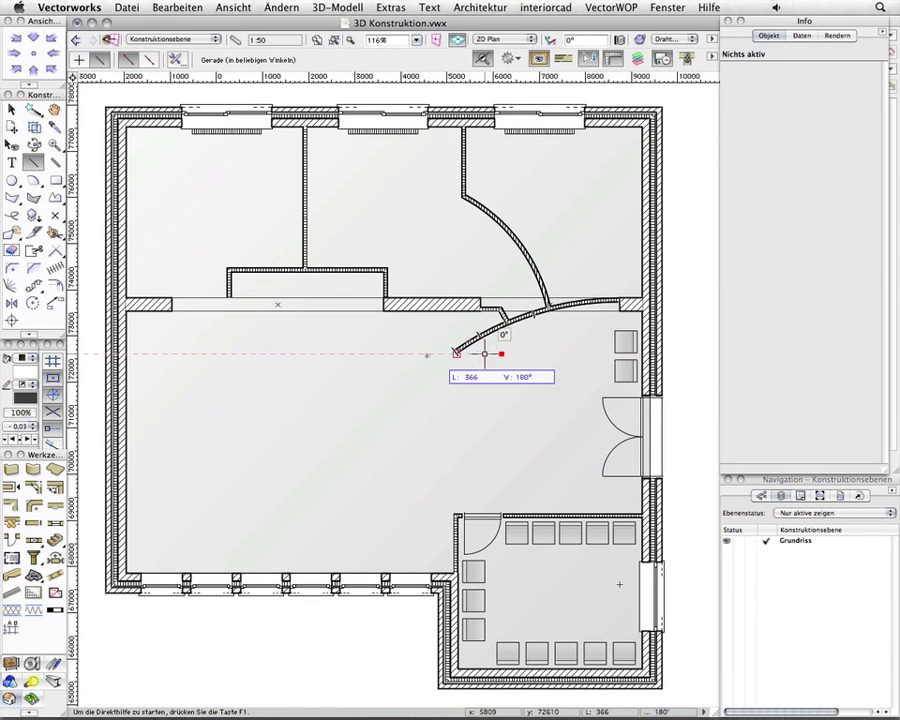
pyautogui.click(104, 353)
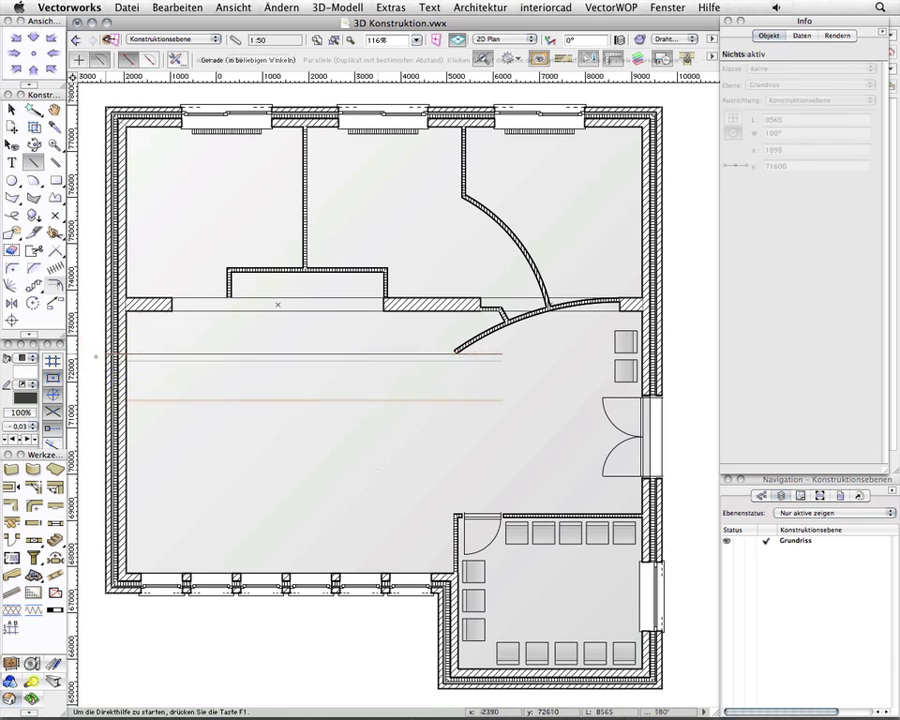
pyautogui.press('x')
pyautogui.click(482, 336)
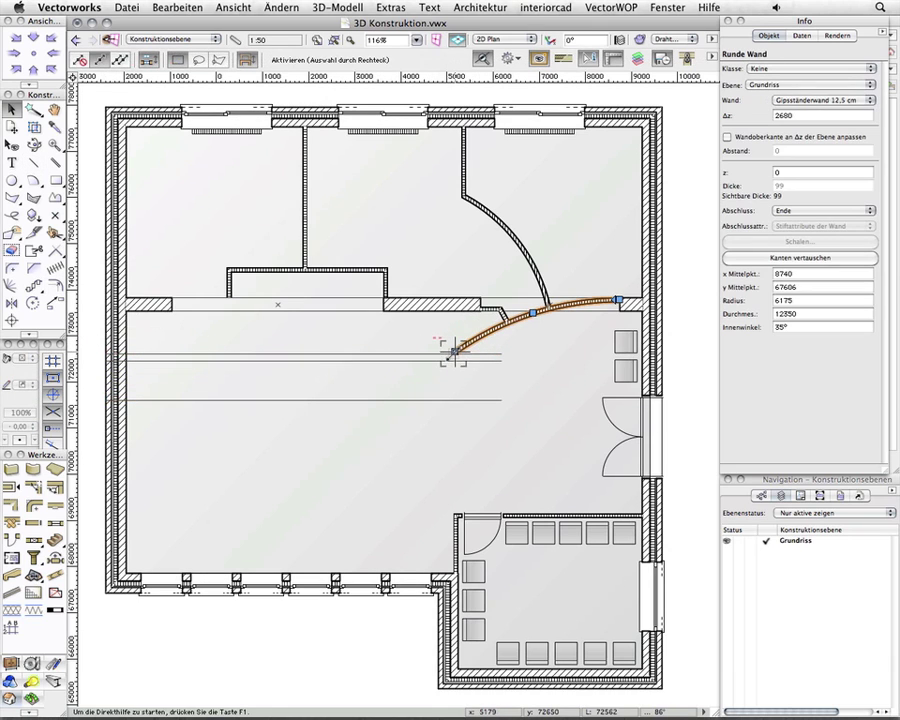
# Extend the curved wall down to the lowest guide line and split it along the guide line.
pyautogui.moveTo(455, 353); pyautogui.dragTo(405, 400)
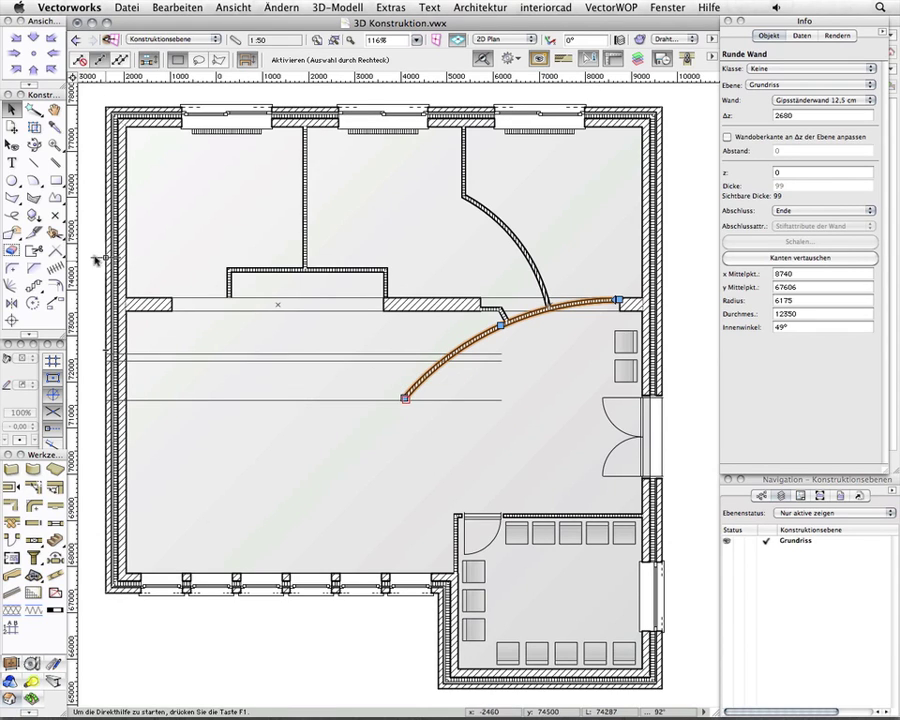
pyautogui.click(34, 232)
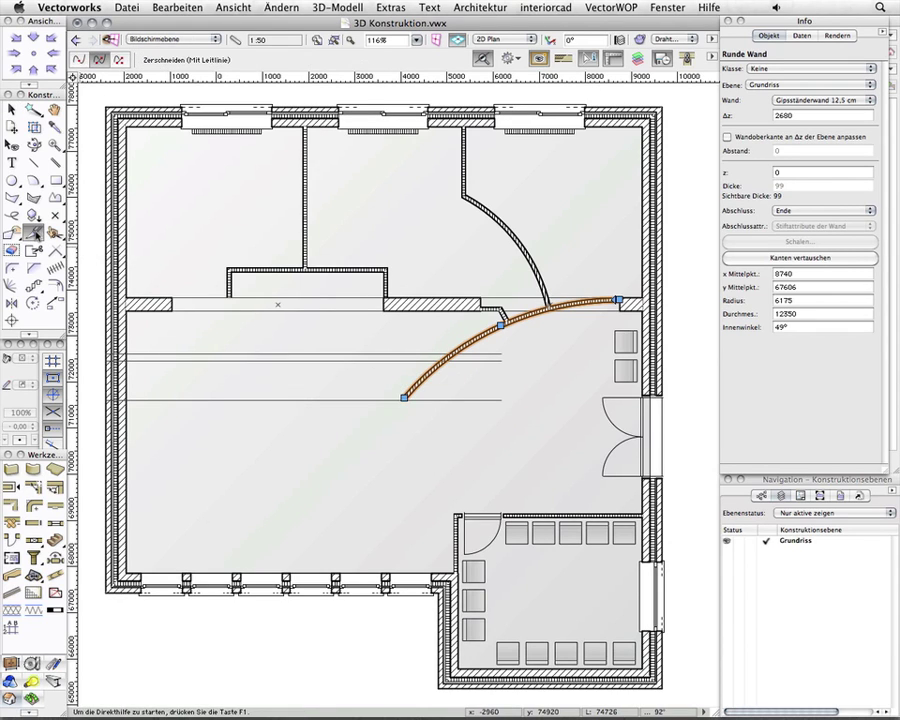
pyautogui.click(114, 361)
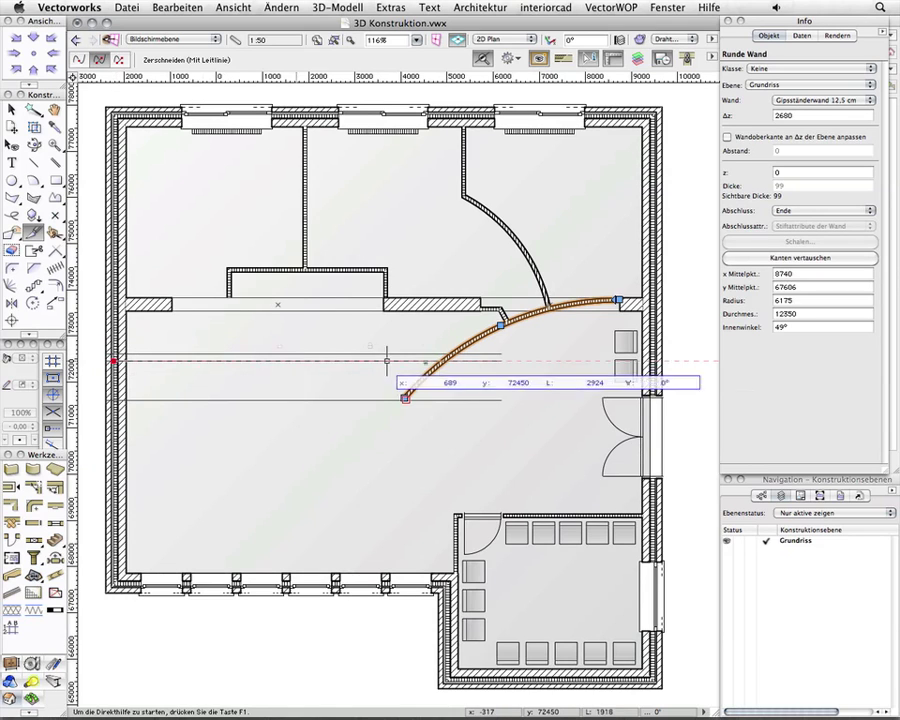
pyautogui.click(535, 362)
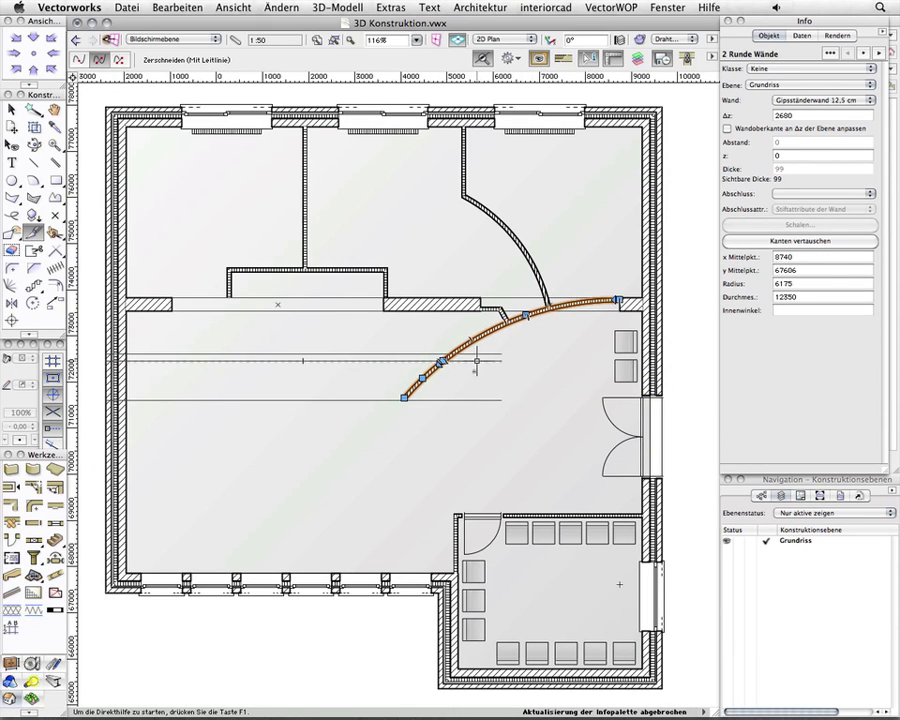
pyautogui.scroll(2, 470, 367)
pyautogui.scroll(3, 448, 367)
pyautogui.scroll(1, 450, 370)
# Pull the upper wall piece back to the upper guide line and close both wall ends at the gap.
pyautogui.press('x')
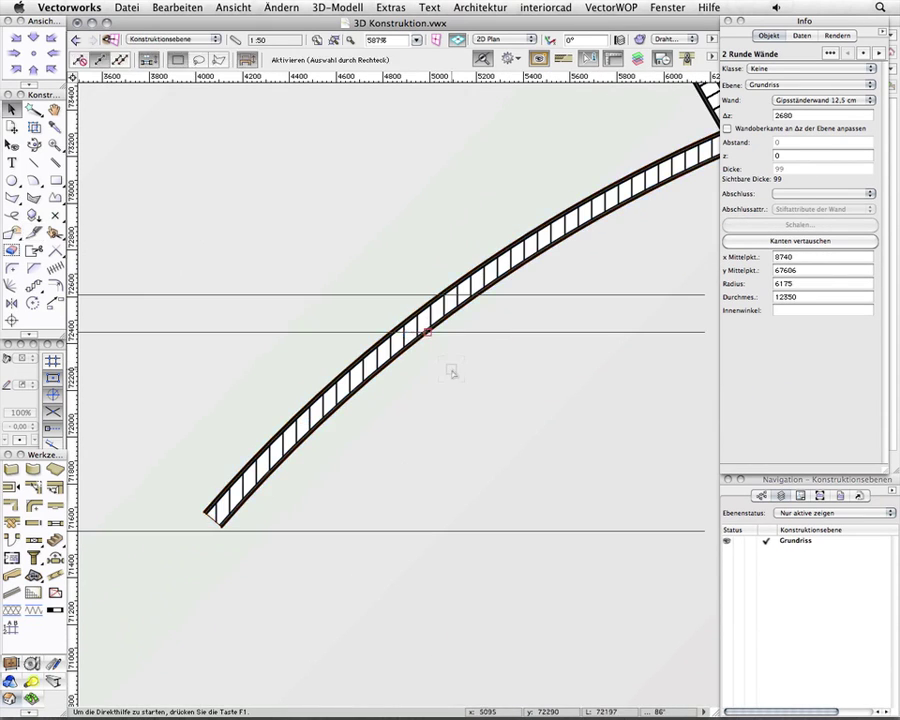
pyautogui.click(450, 364)
pyautogui.click(407, 330)
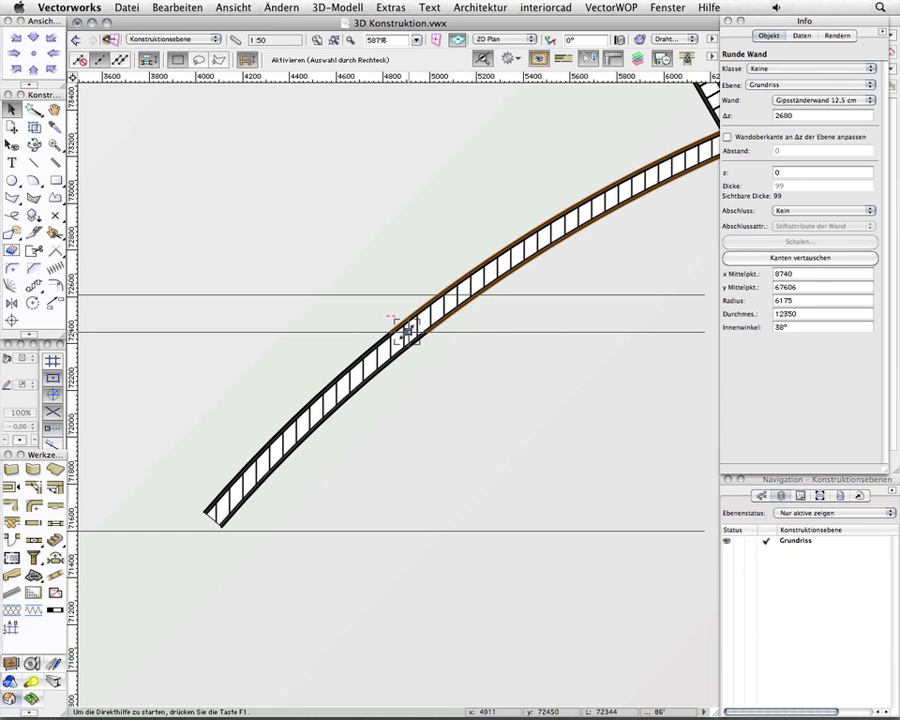
pyautogui.moveTo(407, 330); pyautogui.dragTo(455, 296)
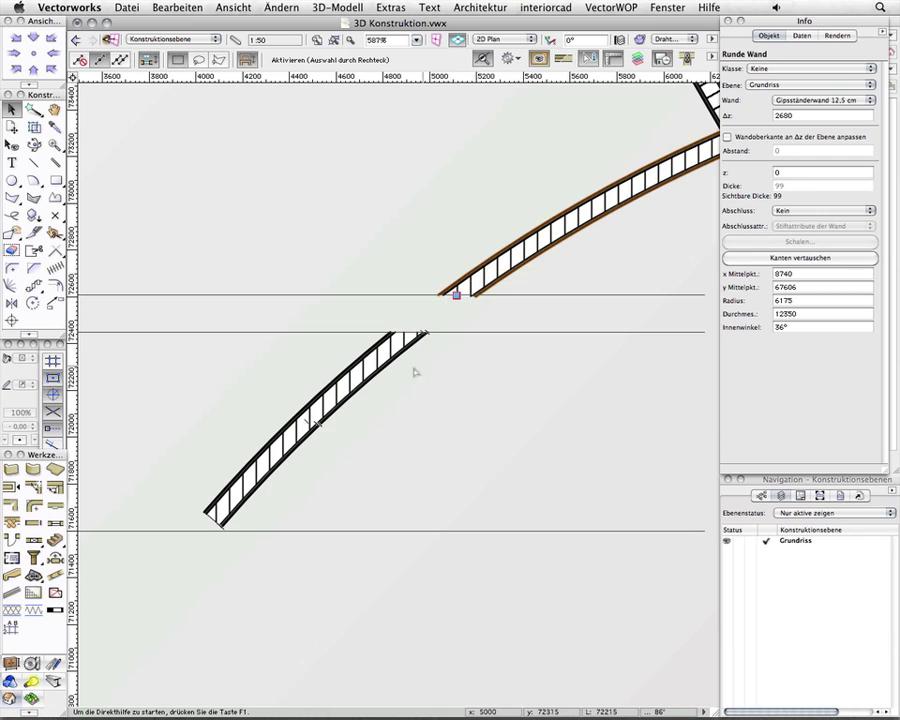
pyautogui.keyDown('shift'); pyautogui.click(372, 373); pyautogui.keyUp('shift')
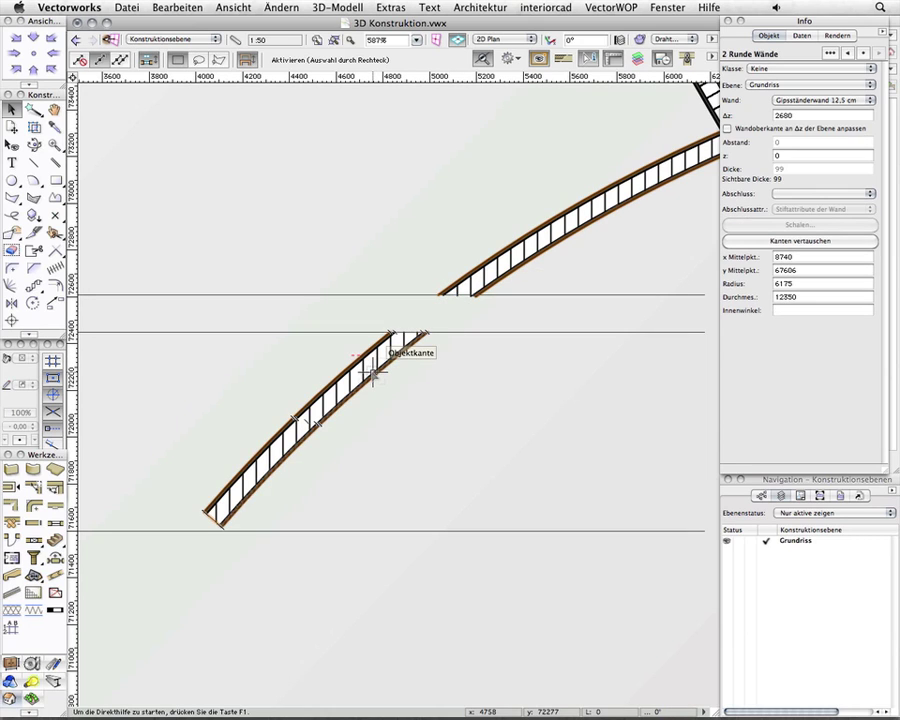
pyautogui.click(11, 522)
pyautogui.moveTo(350, 255); pyautogui.dragTo(488, 364)
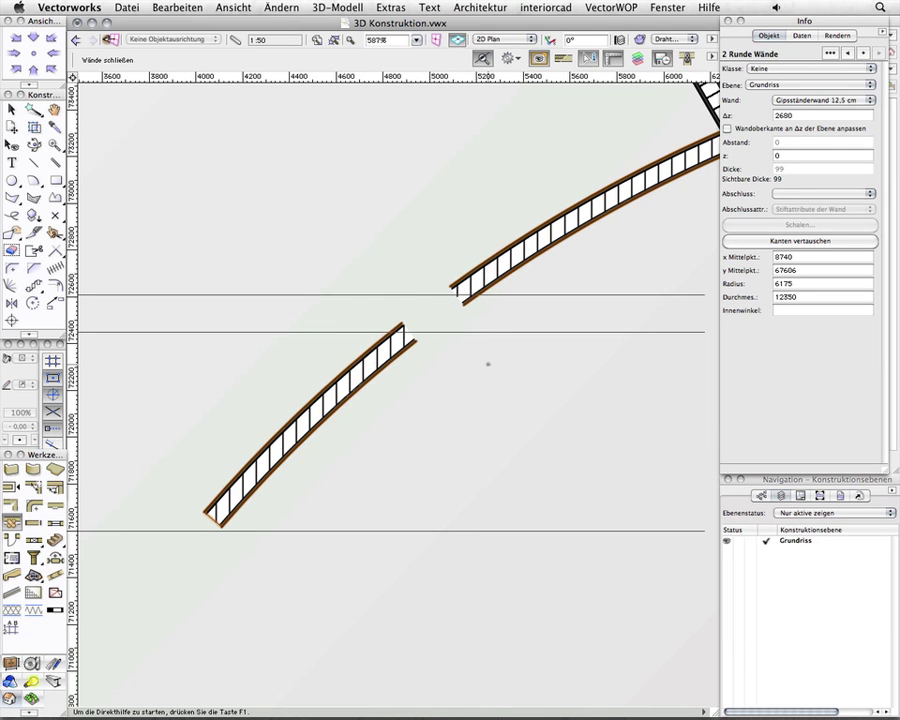
# Delete the three horizontal guide lines.
pyautogui.press('x')
pyautogui.click(558, 530)
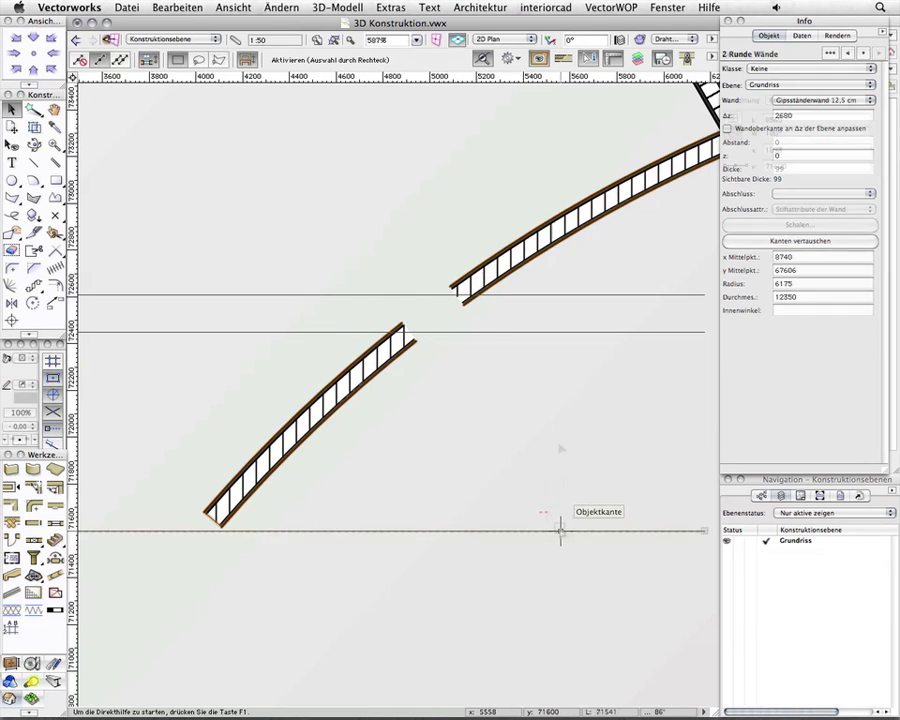
pyautogui.keyDown('shift'); pyautogui.click(562, 331); pyautogui.keyUp('shift')
pyautogui.keyDown('shift'); pyautogui.click(562, 295); pyautogui.keyUp('shift')
pyautogui.press('Delete')
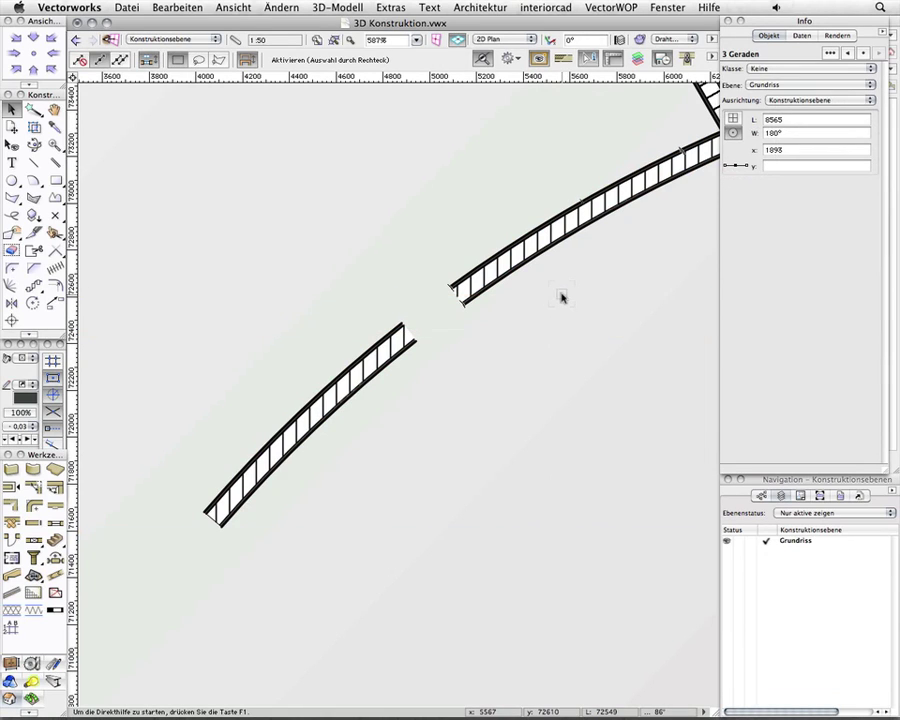
# Make the short lower curved wall unstyled (Nicht gesichert), remove all components, and set Δz to 1200.
pyautogui.click(365, 383)
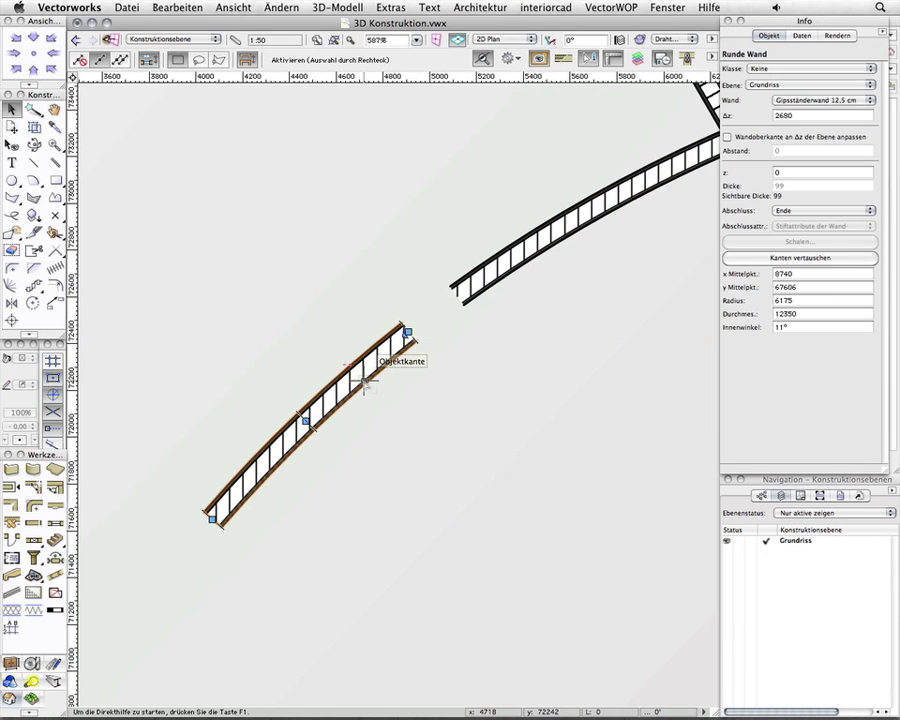
pyautogui.click(817, 104)
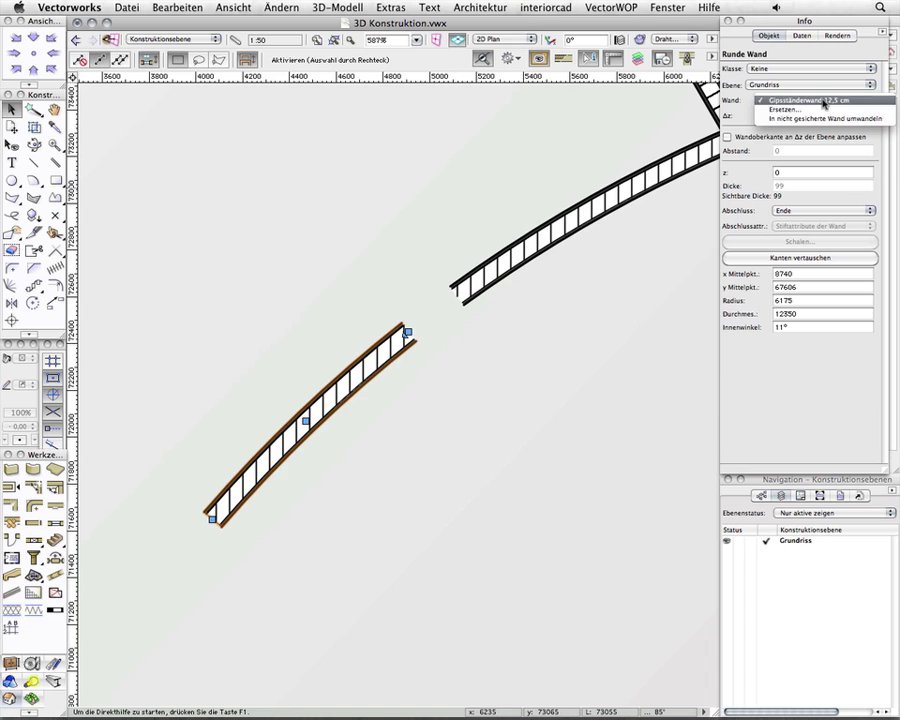
pyautogui.click(822, 117)
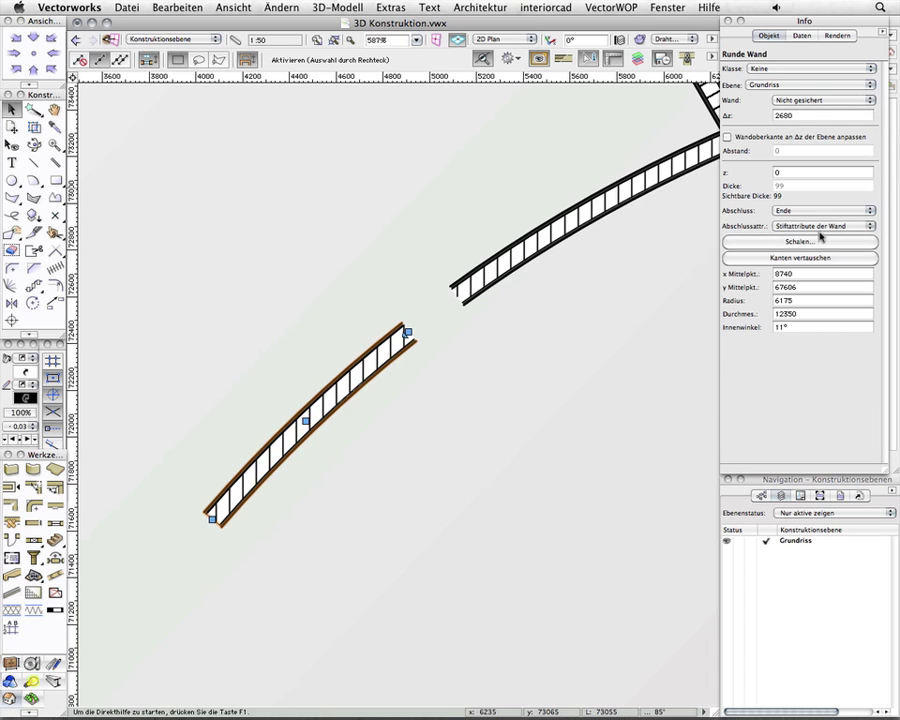
pyautogui.click(820, 240)
pyautogui.click(543, 345)
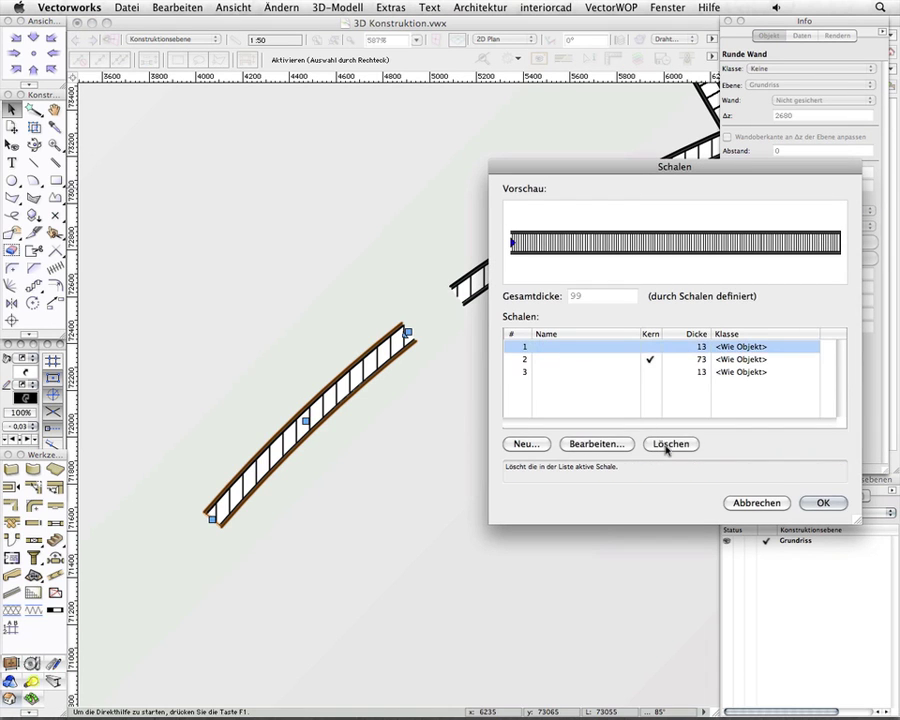
pyautogui.click(685, 447)
pyautogui.click(685, 447)
pyautogui.click(686, 450)
pyautogui.click(823, 502)
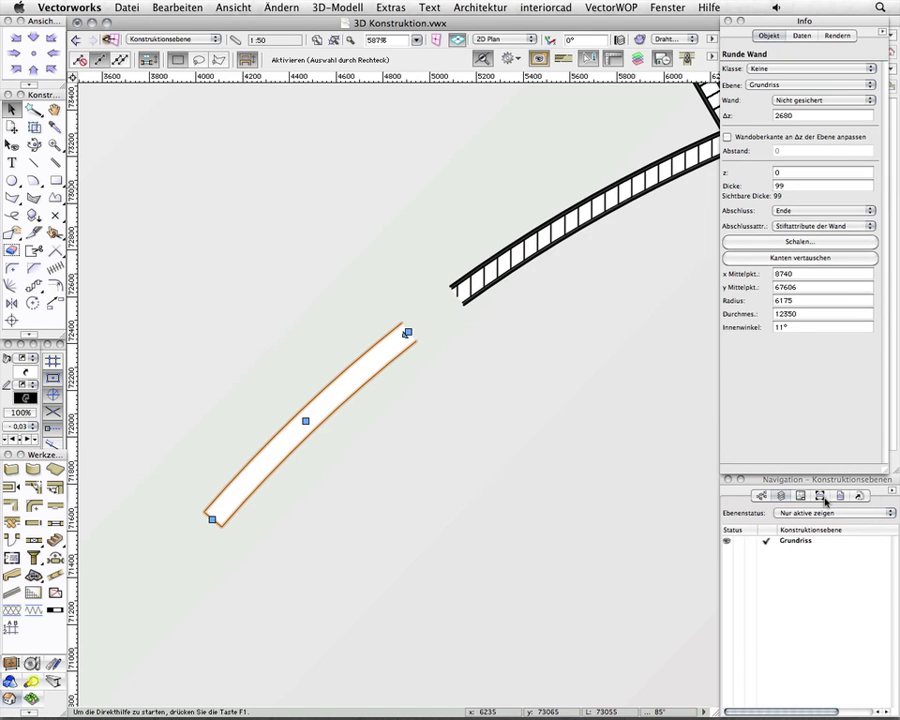
pyautogui.doubleClick(818, 116)
pyautogui.write('1200')
# Cap both ends of the short curved wall, check it in 3D, then return to Top/Plan view.
pyautogui.click(34, 521)
pyautogui.click(377, 310)
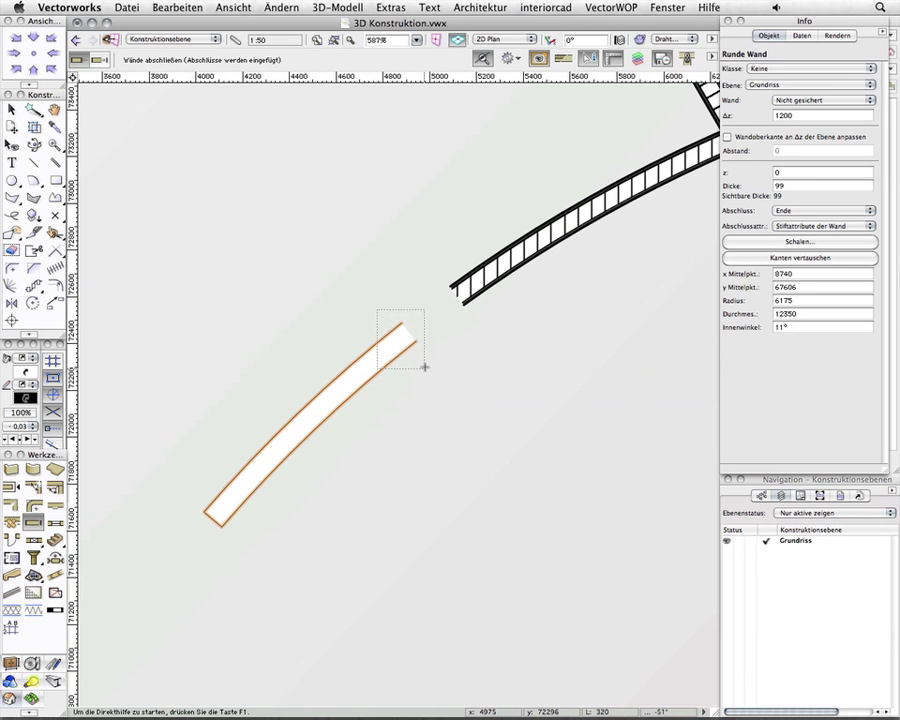
pyautogui.click(425, 367)
pyautogui.press('c')
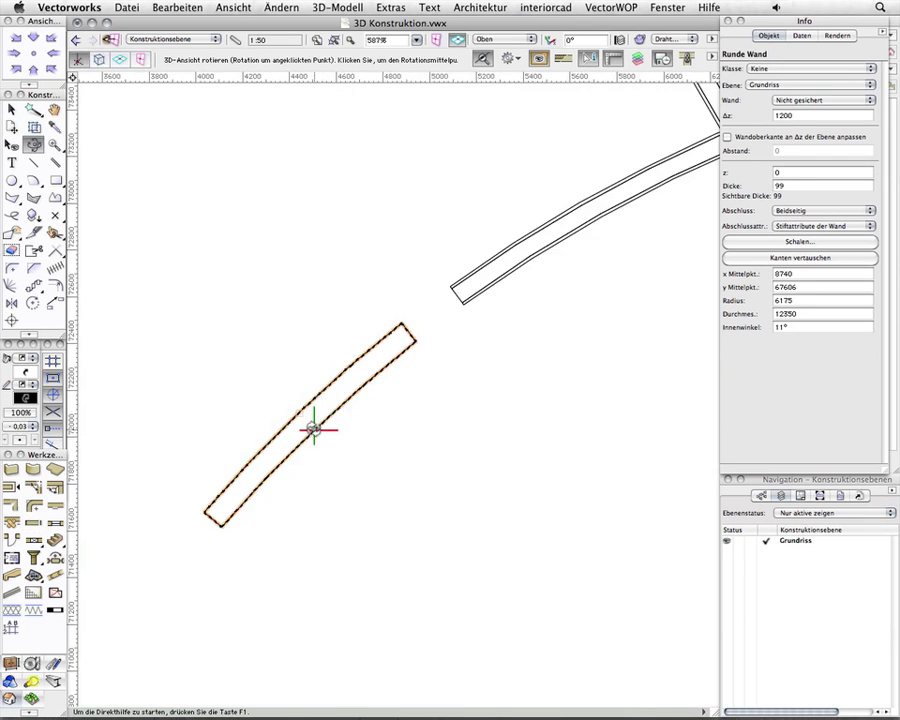
pyautogui.moveTo(312, 424); pyautogui.dragTo(312, 430)
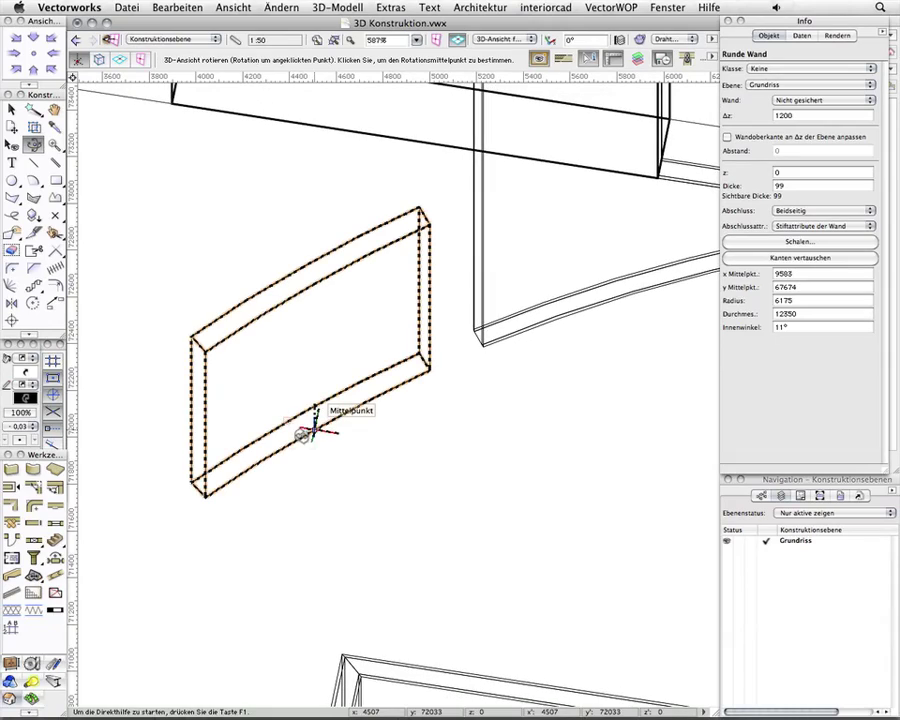
pyautogui.press('x')
pyautogui.hotkey('ctrl', '5')
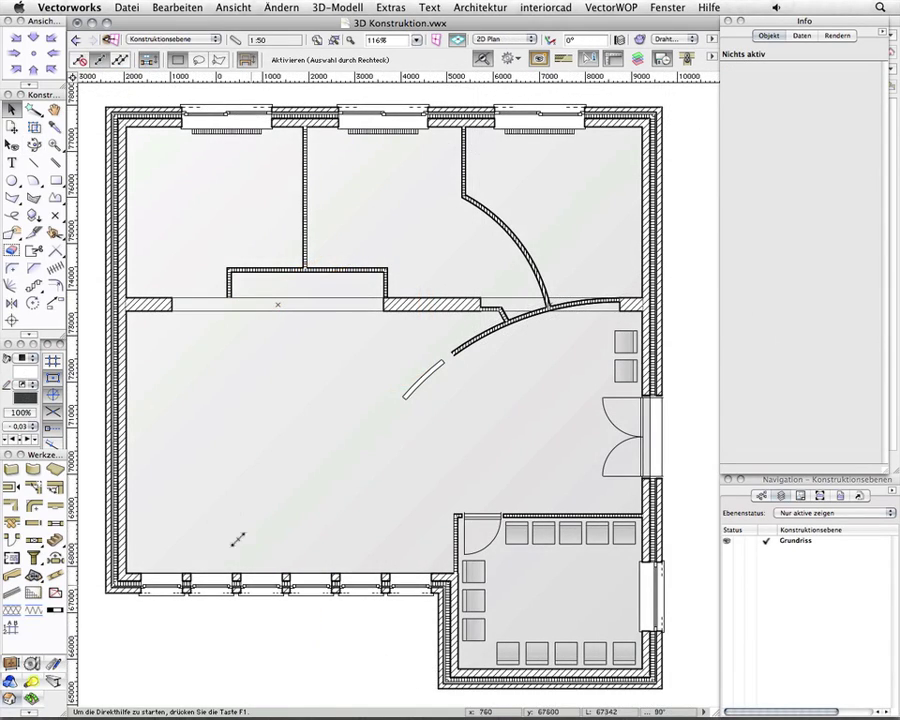
# Place a 2D point in the room's left part, level with the short wall's lower end.
pyautogui.click(56, 215)
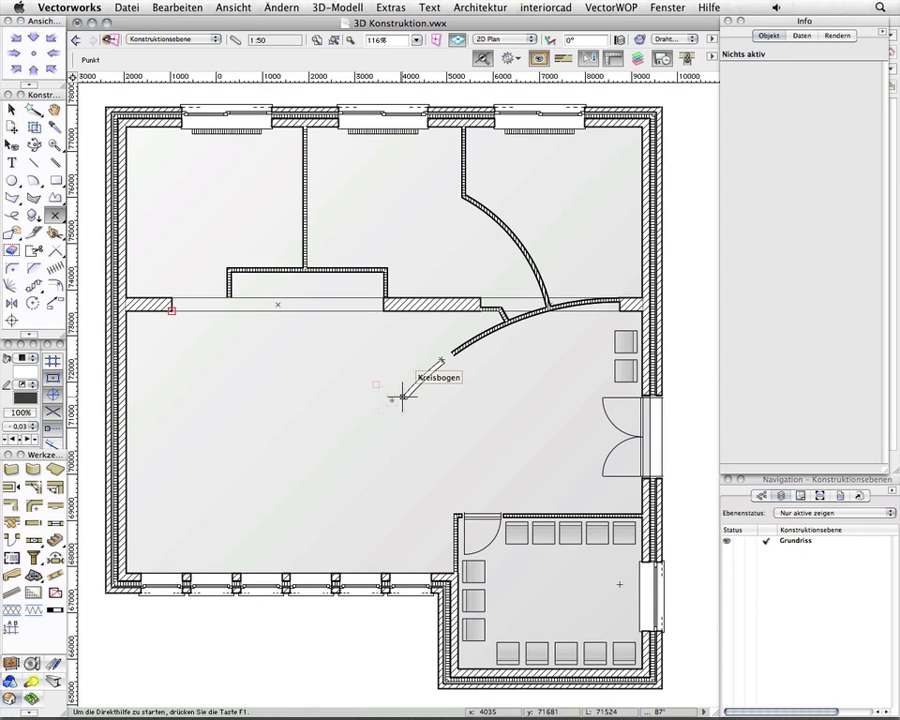
pyautogui.click(171, 397)
pyautogui.press('x')
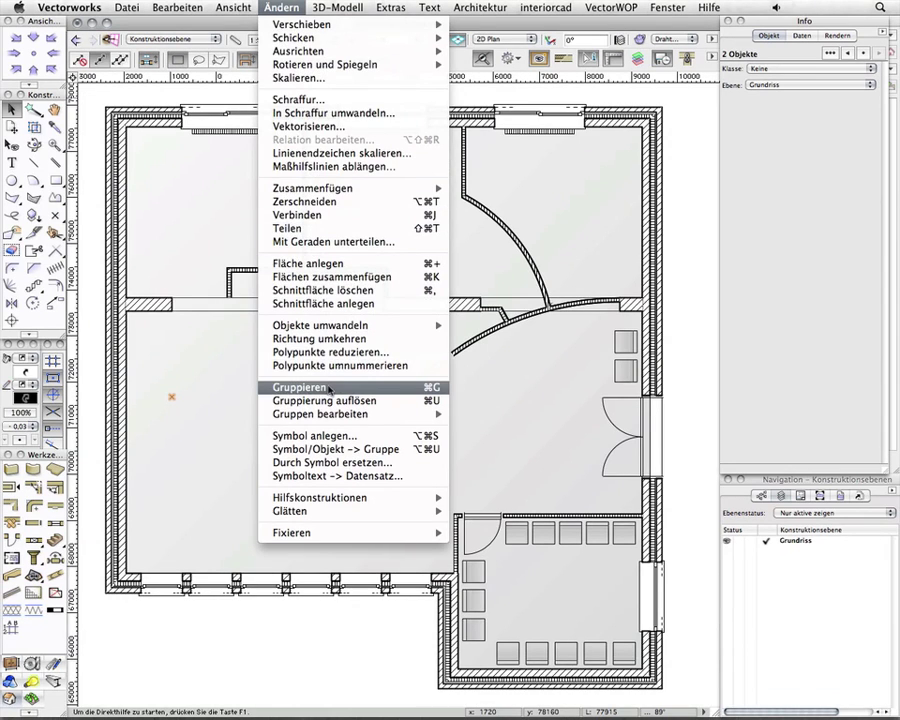
# Group the point with the short wall, enter the group, and orbit into a 3D view.
pyautogui.click(330, 388)
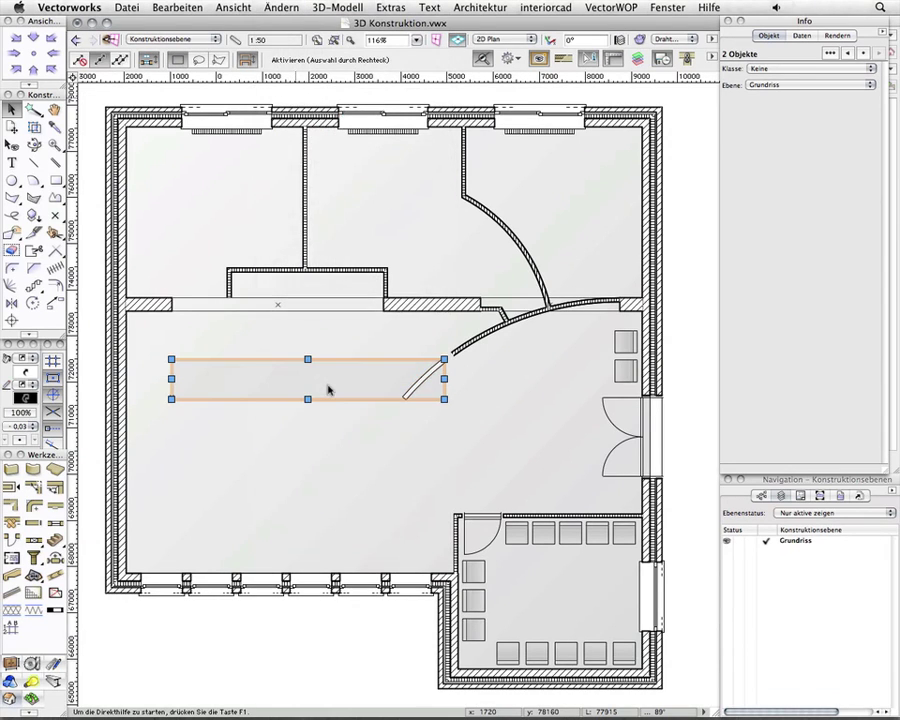
pyautogui.doubleClick(424, 378)
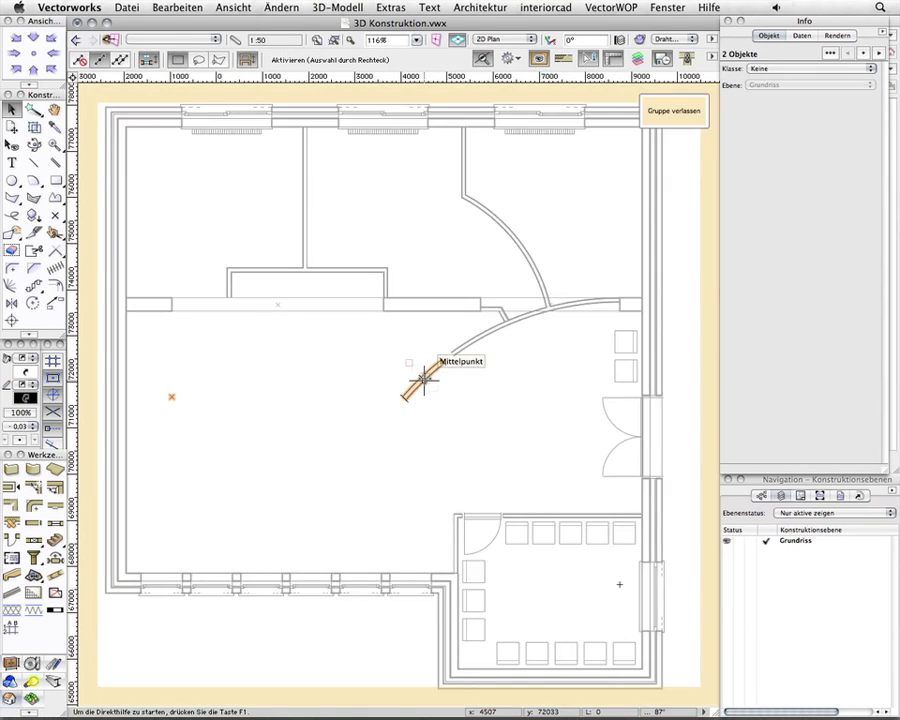
pyautogui.hotkey('shift', 'c')
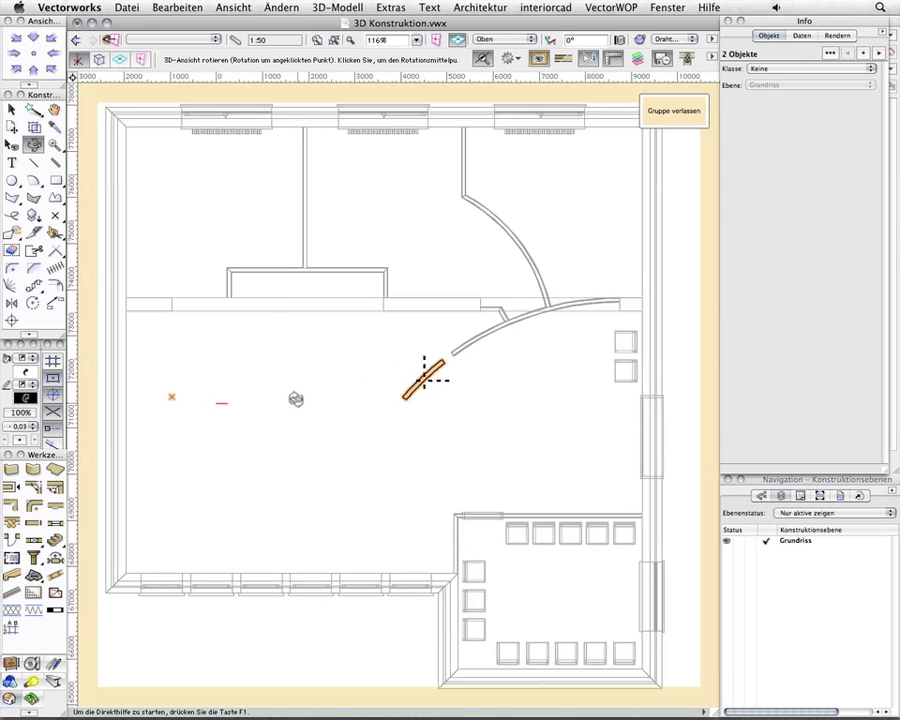
pyautogui.moveTo(296, 398)
pyautogui.mouseDown()
pyautogui.moveTo(268, 458)
pyautogui.moveTo(345, 398)
pyautogui.moveTo(392, 388)
pyautogui.mouseUp()
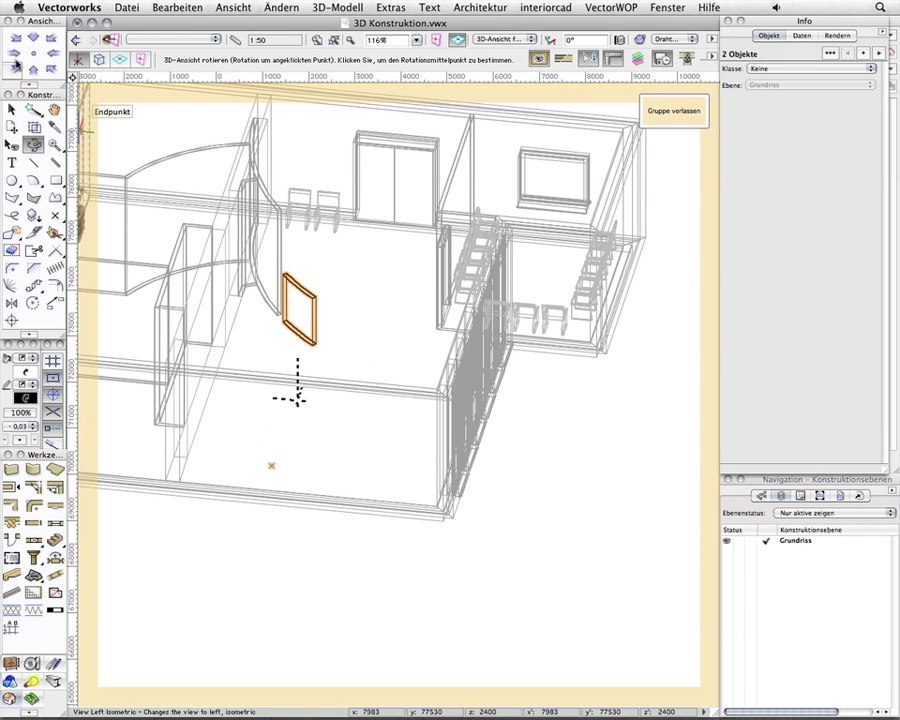
# Show the group alone in Left view, turning off 'Alles zeigen im Bearbeitenmodus'.
pyautogui.click(12, 58)
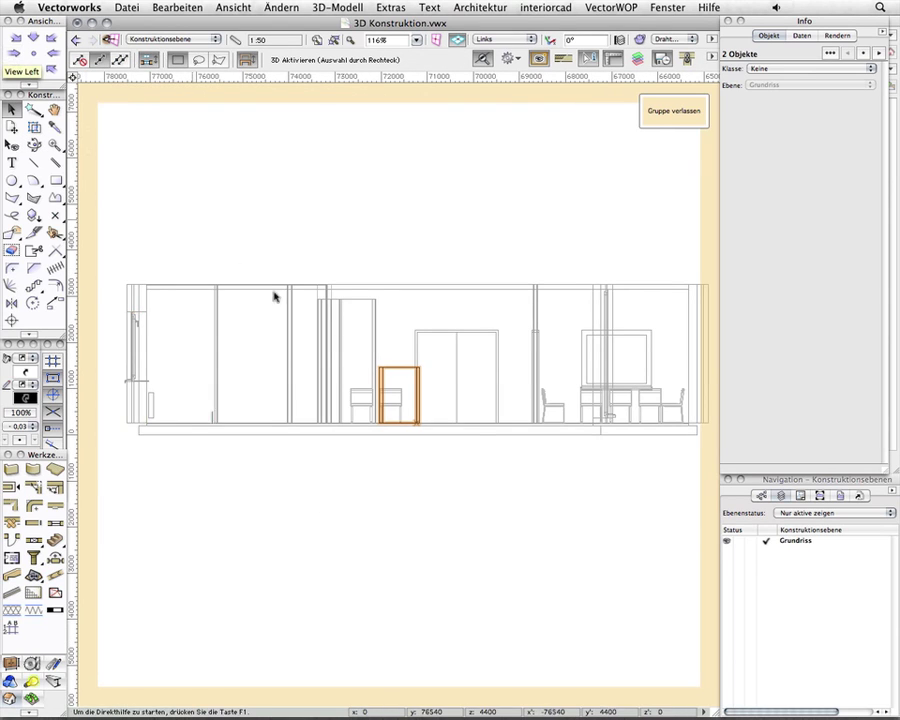
pyautogui.scroll(3, 390, 395)
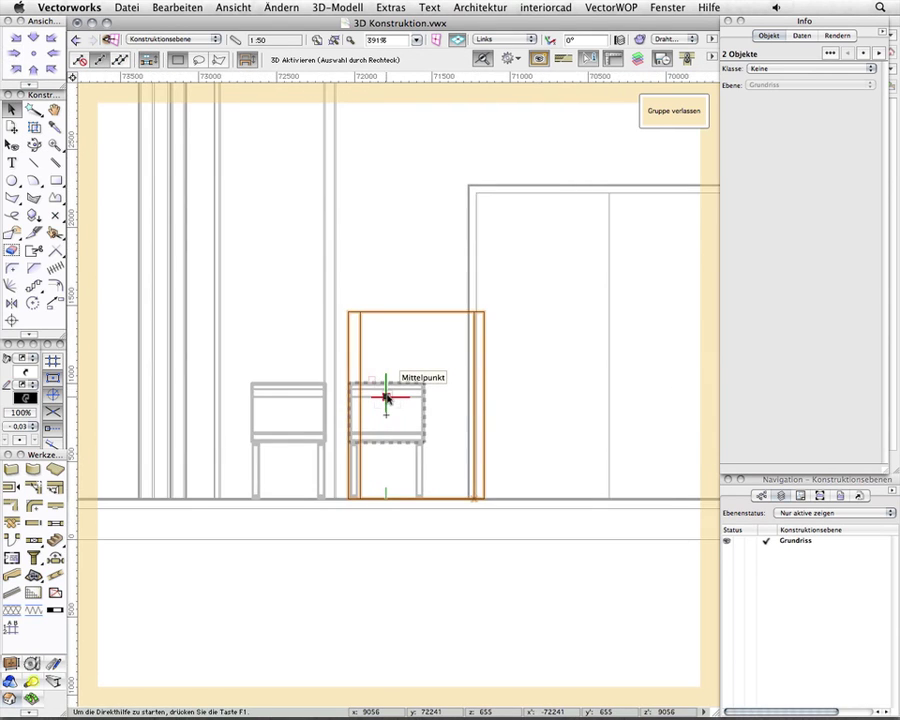
pyautogui.click(538, 60)
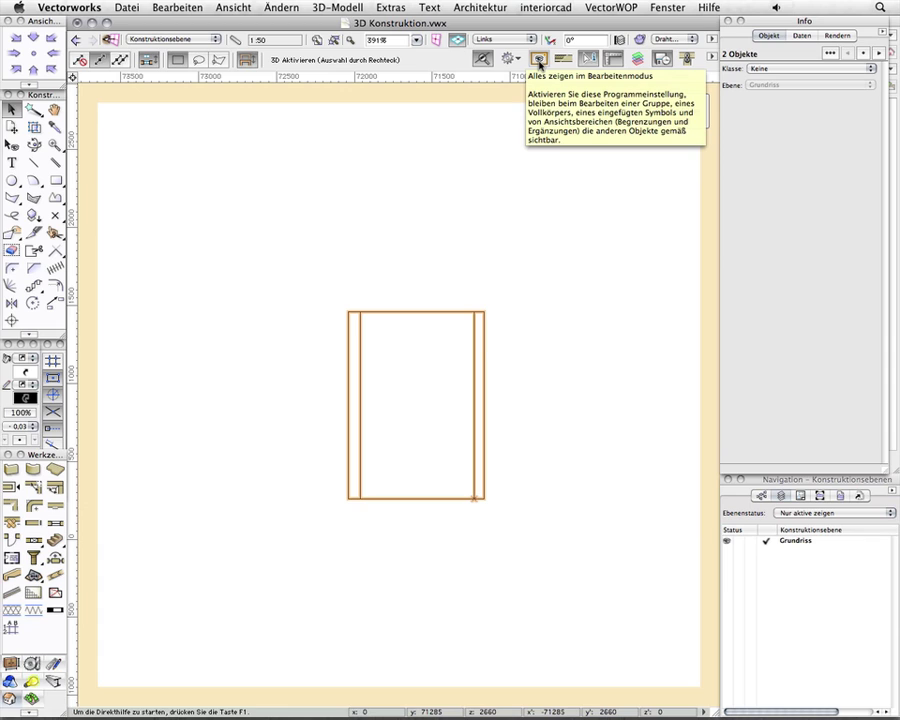
pyautogui.click(538, 60)
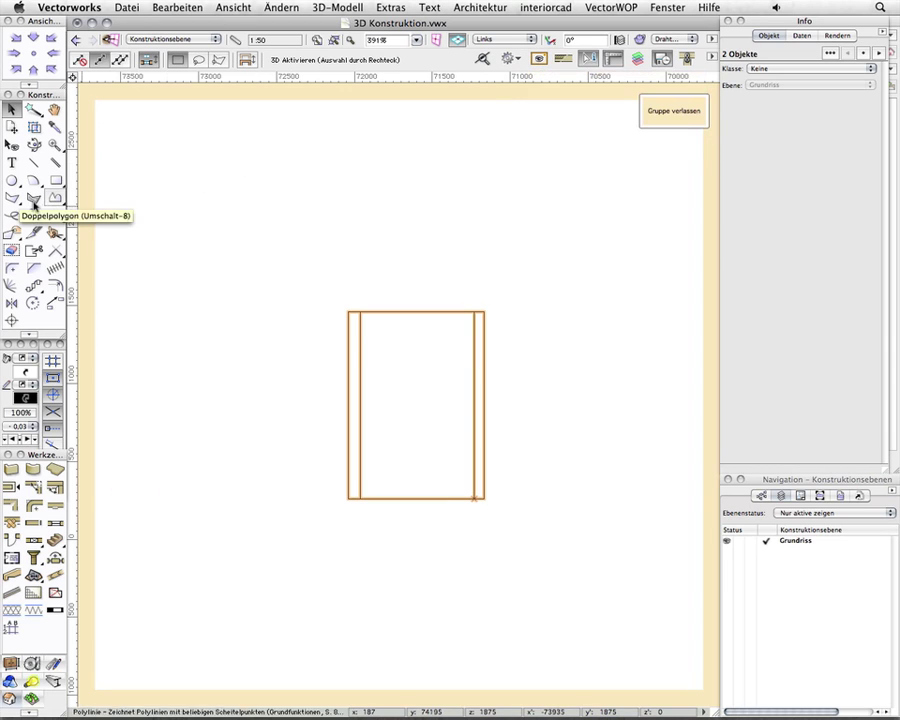
# Draw an L-shaped double polygon, 730 up and 400 left, starting 60 in from the corner.
pyautogui.click(33, 199)
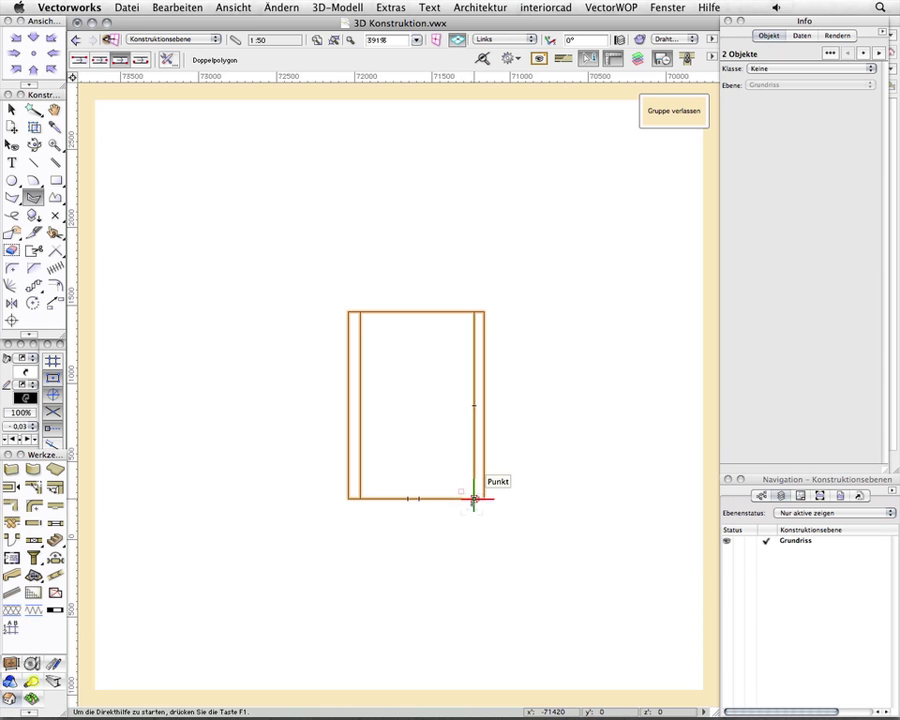
pyautogui.write('g')
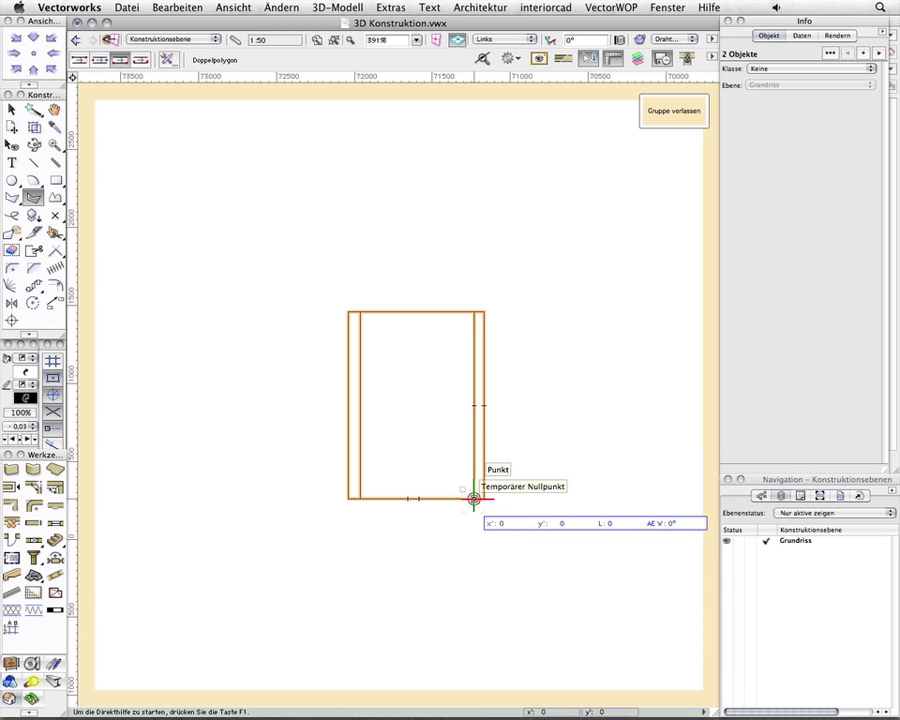
pyautogui.write('-6')
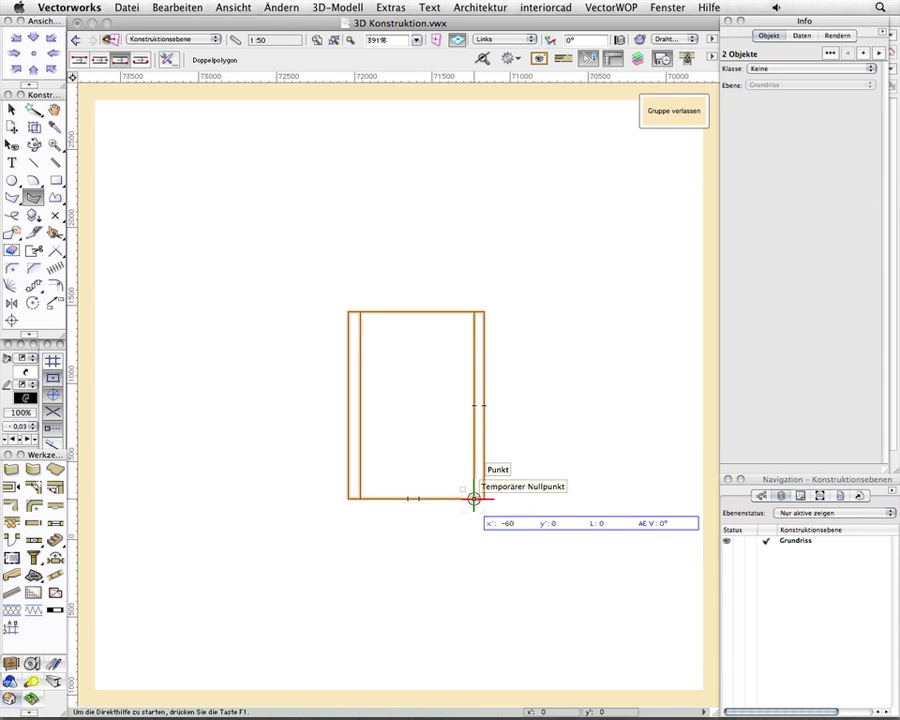
pyautogui.press('Tab')
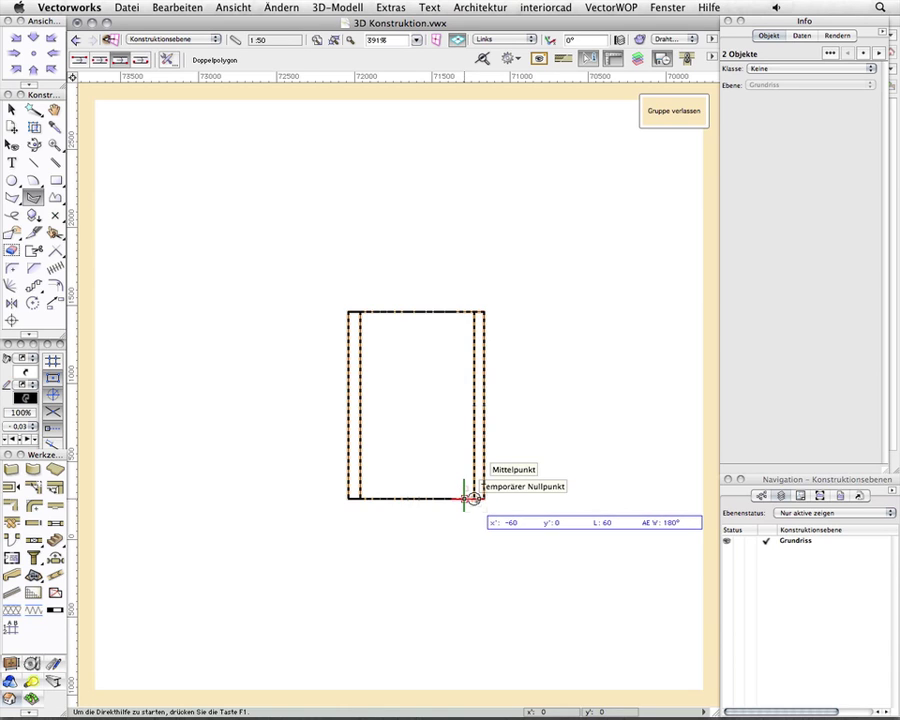
pyautogui.click(464, 497)
pyautogui.write('730')
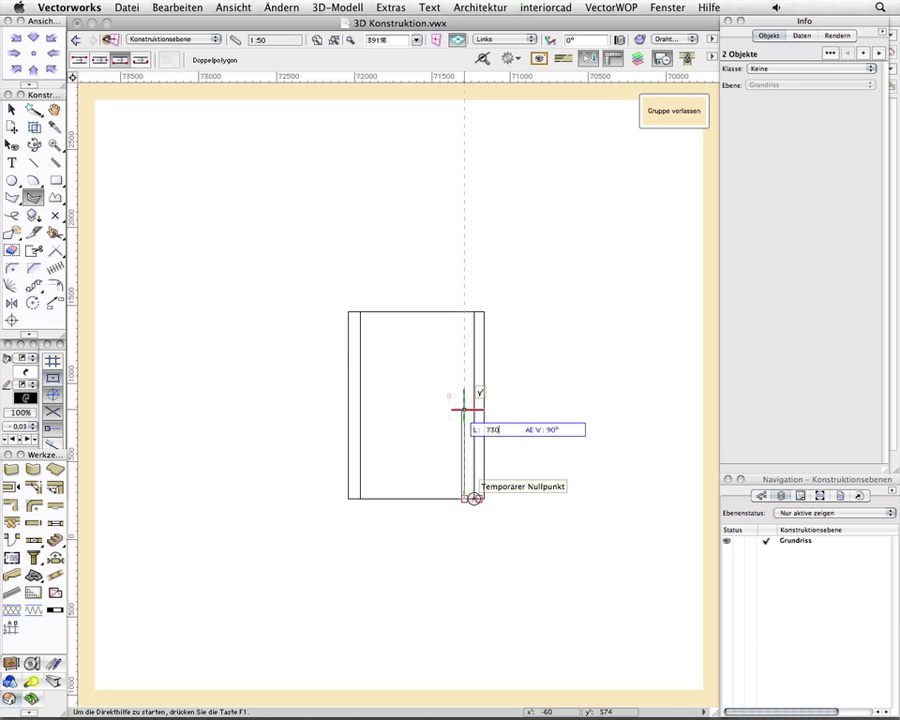
pyautogui.press('Tab')
pyautogui.press('Return')
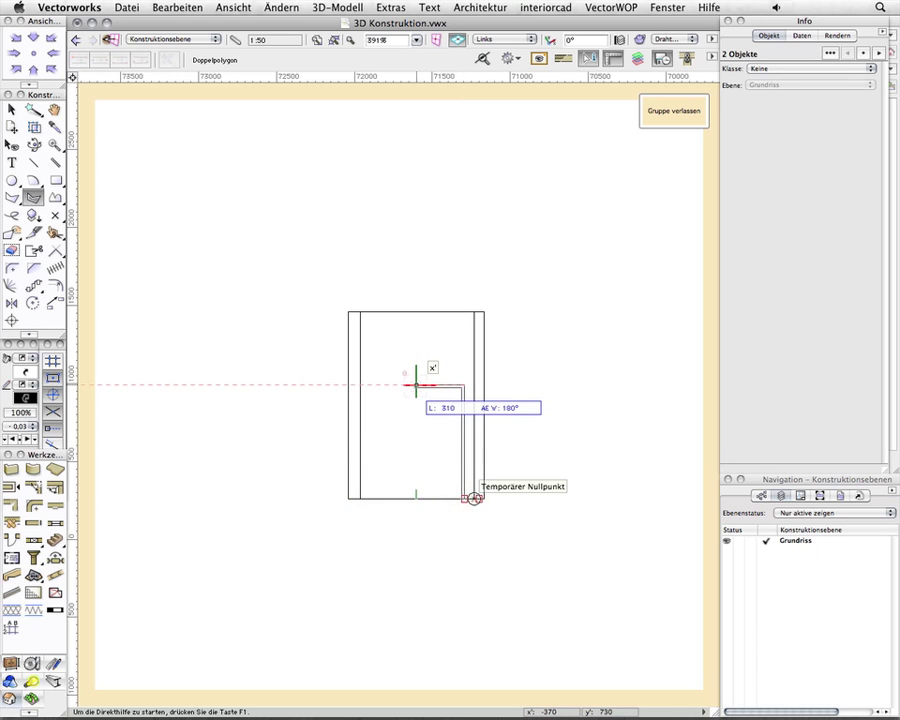
pyautogui.write('400')
pyautogui.press('Tab')
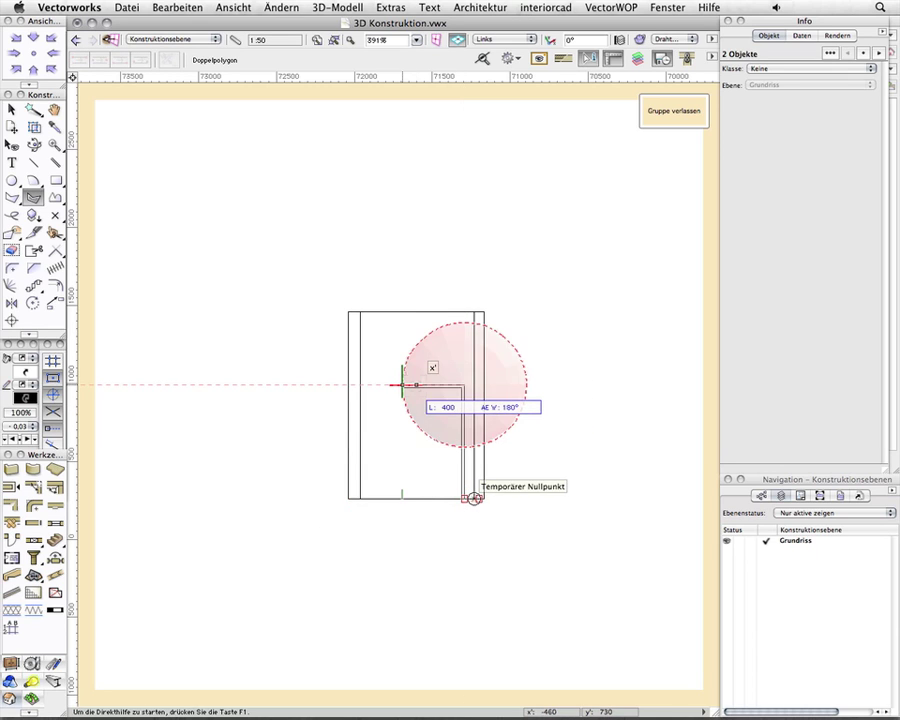
pyautogui.press('Return')
pyautogui.doubleClick(416, 385)
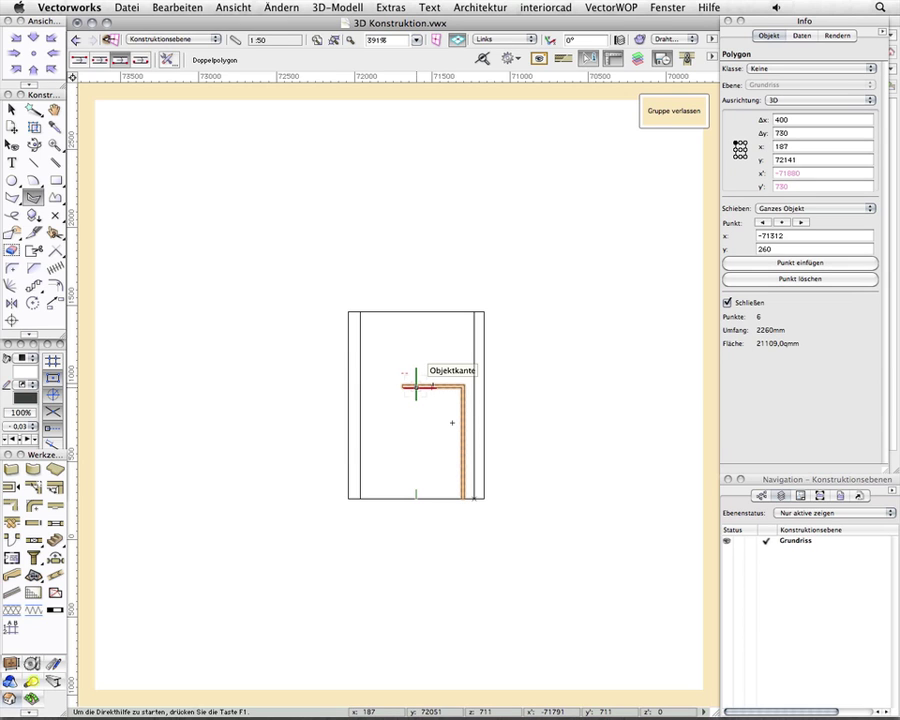
pyautogui.hotkey('shift', 'c')
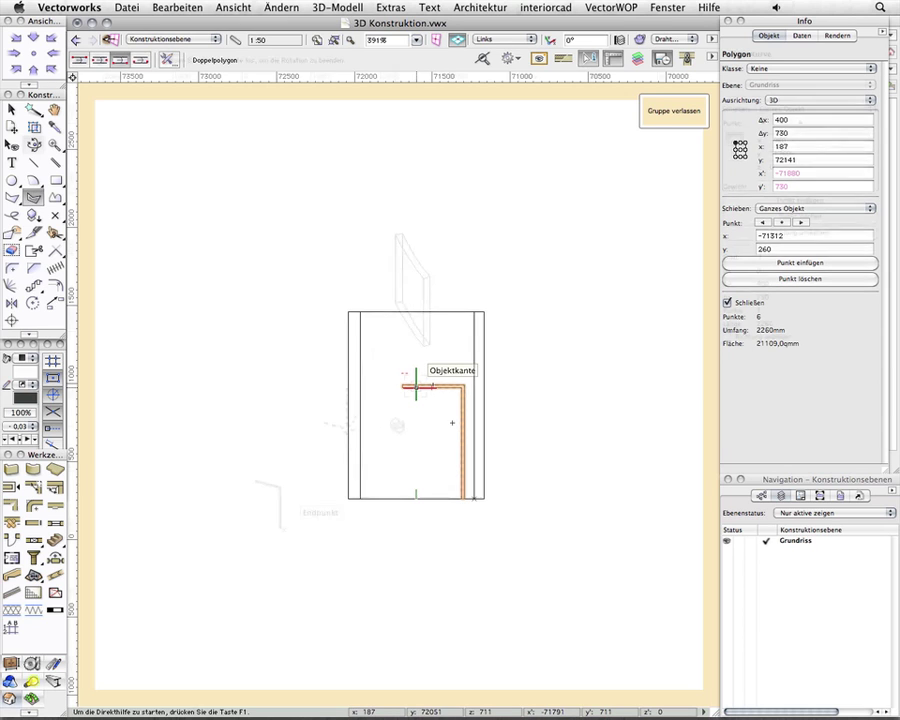
# Project the L-shaped NURBS profile with Projektion 3D to reach the side panel, forming a 5437-long solid.
pyautogui.click(10, 681)
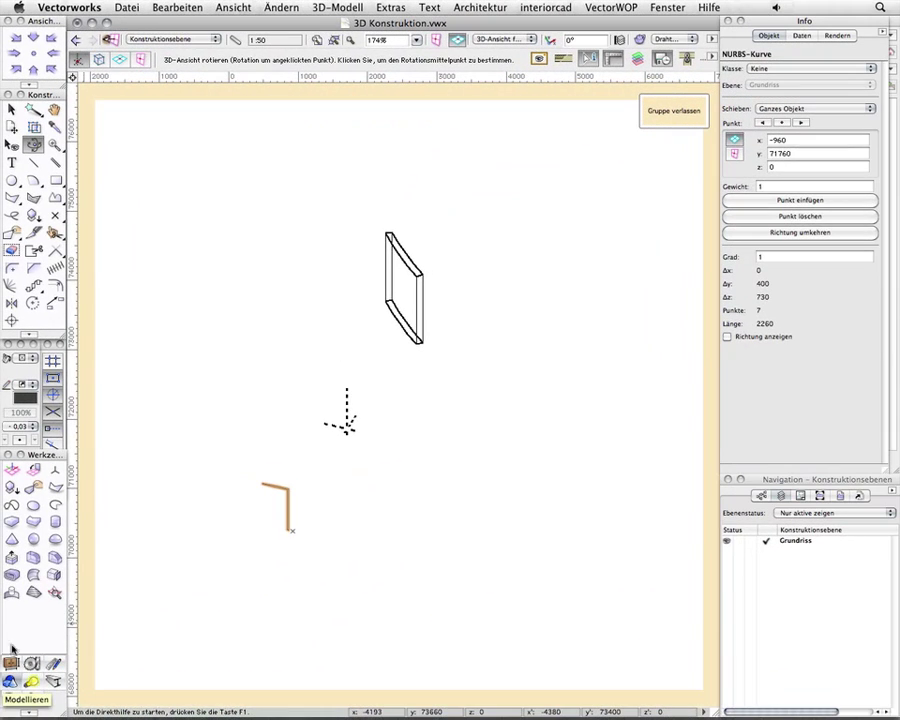
pyautogui.click(11, 594)
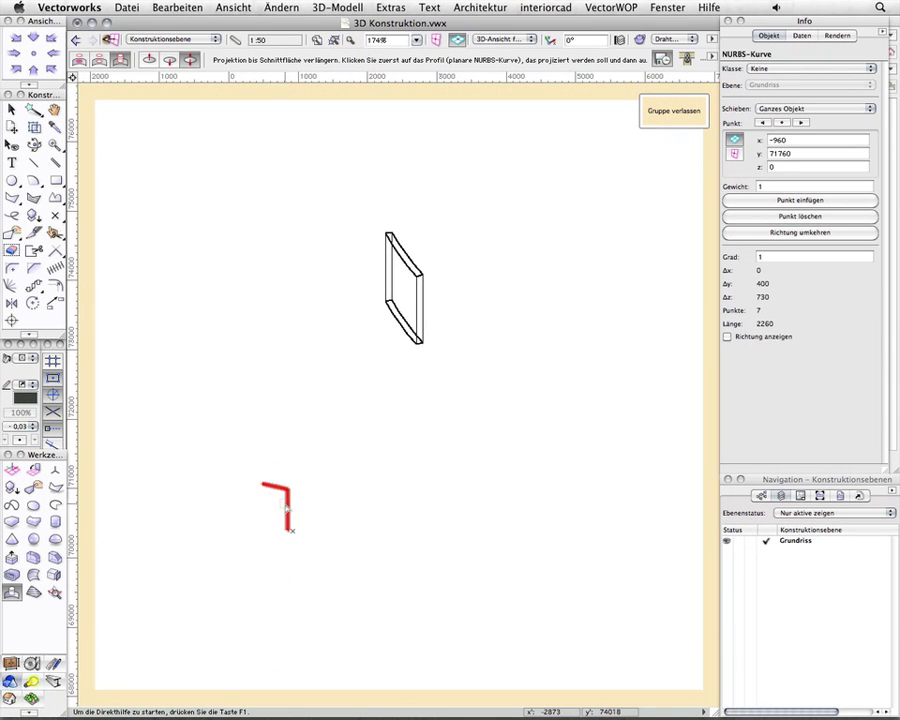
pyautogui.click(285, 507)
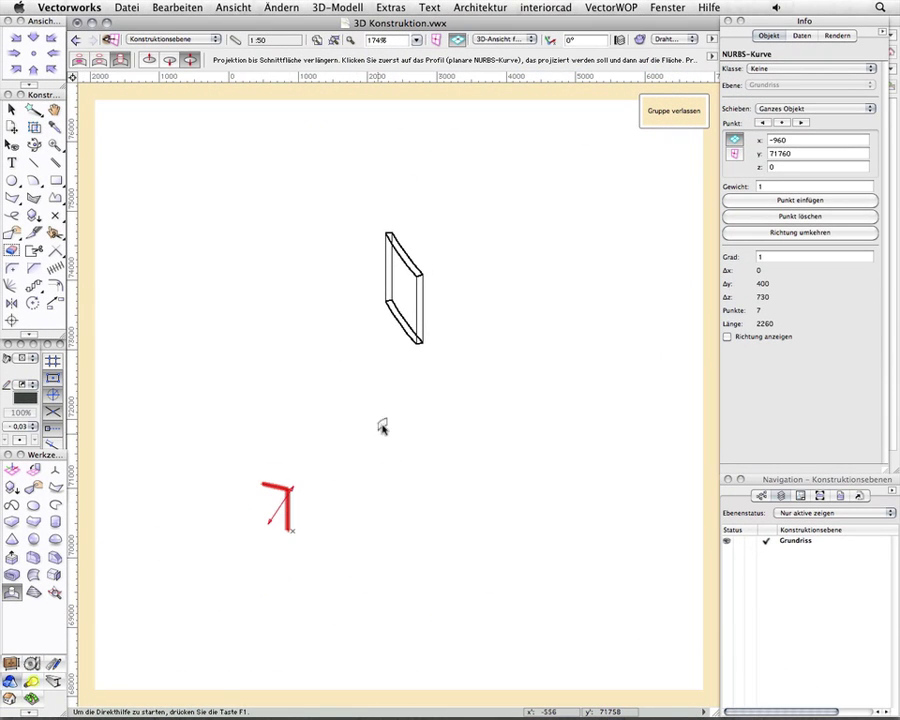
pyautogui.click(422, 341)
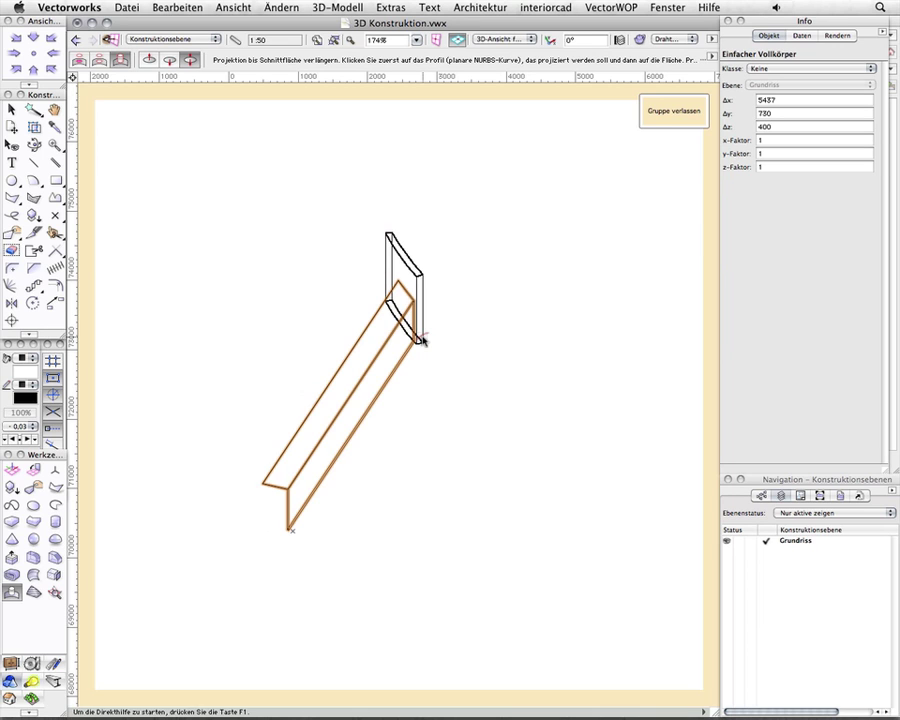
pyautogui.moveTo(416, 342)
pyautogui.mouseDown(button='middle')
pyautogui.moveTo(430, 517)
pyautogui.moveTo(400, 489)
pyautogui.mouseUp(button='middle')
pyautogui.scroll(2, 295, 482)
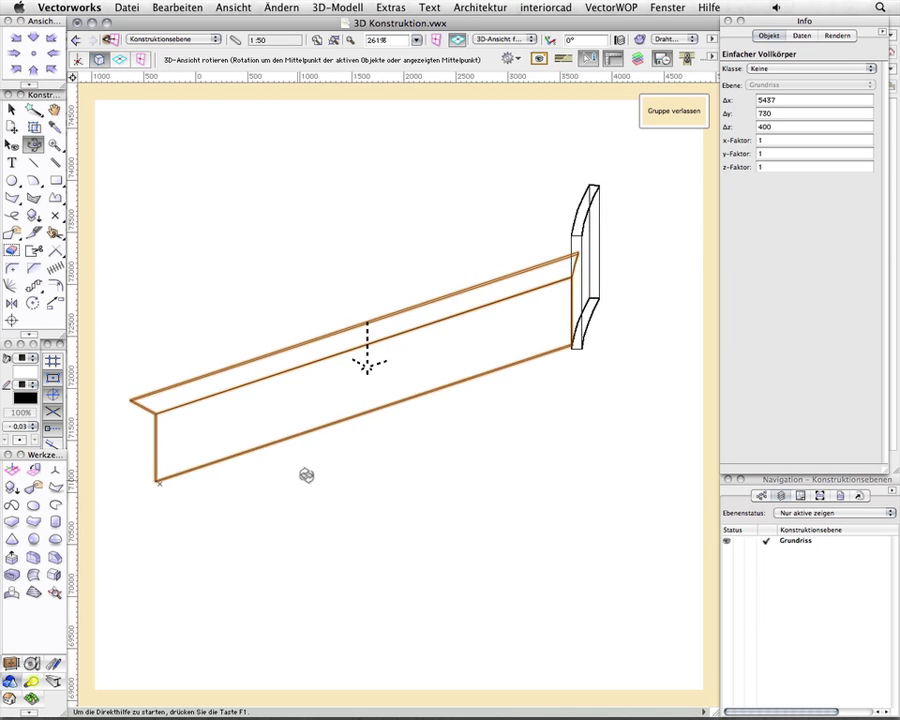
# Set the working plane on the valance front and draw a 3500 × 1000 rectangle offset 100 from its corner.
pyautogui.click(12, 468)
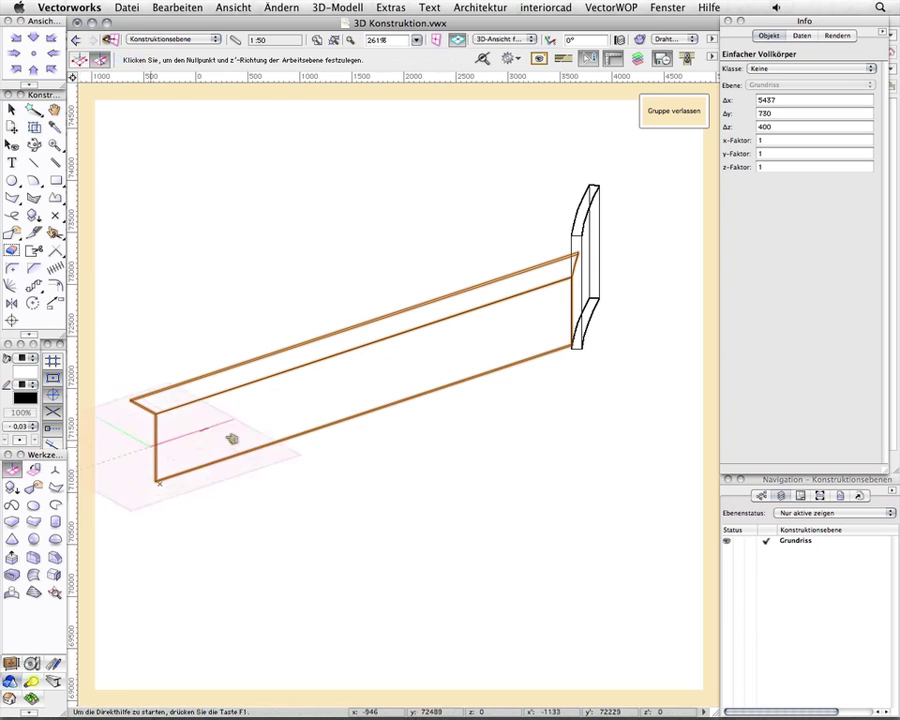
pyautogui.click(384, 397)
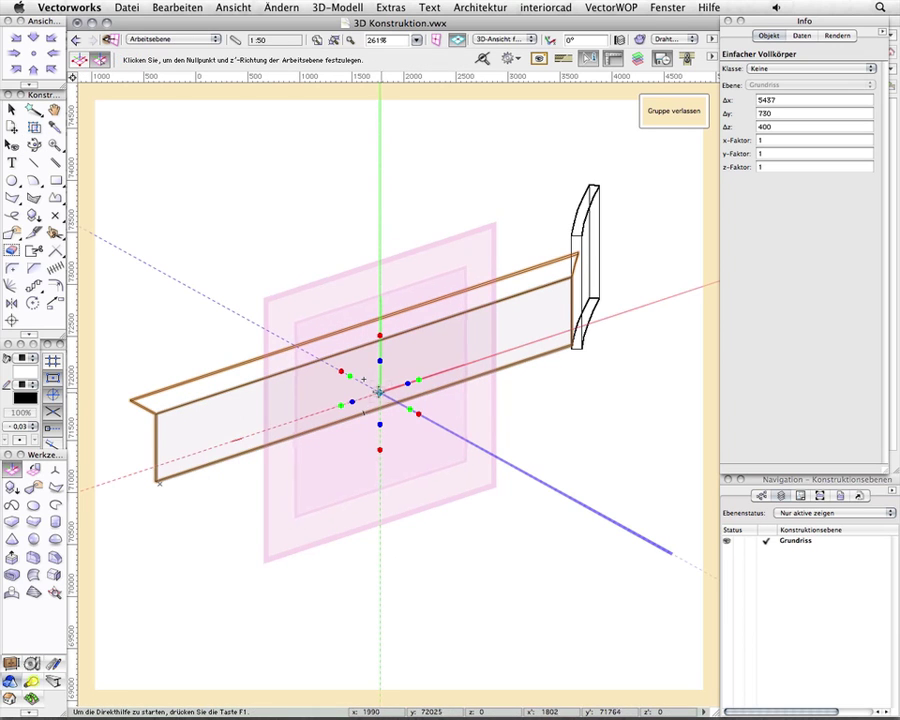
pyautogui.click(56, 181)
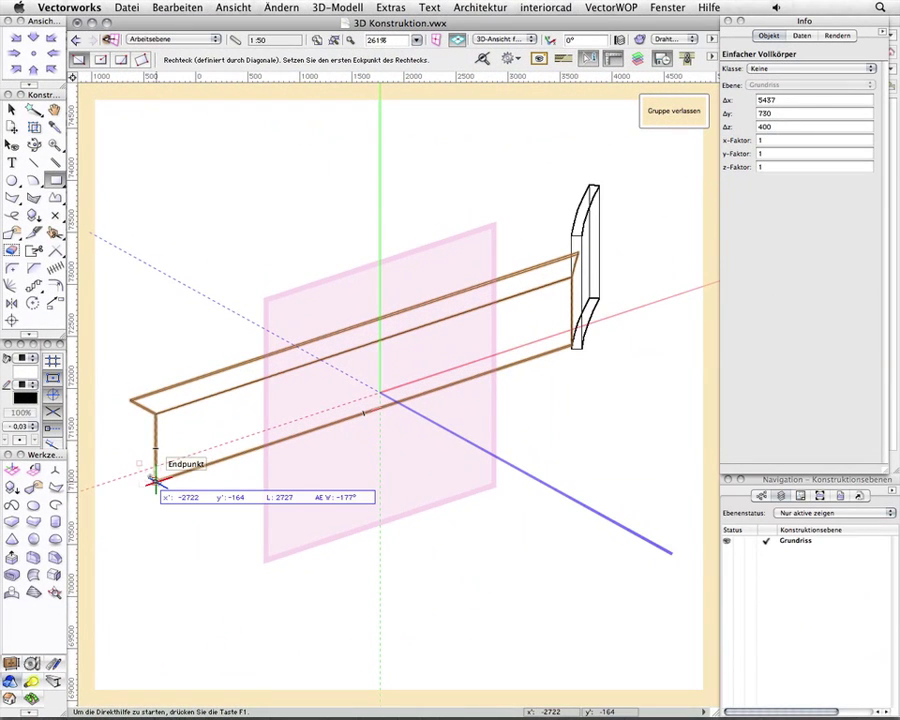
pyautogui.press('g')
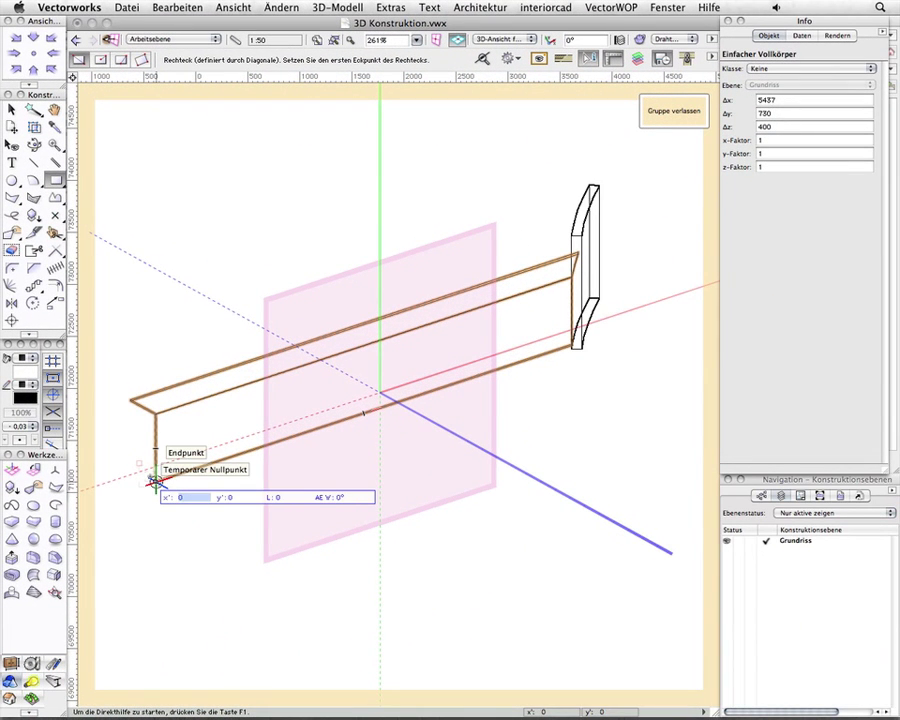
pyautogui.write('00')
pyautogui.press('Tab')
pyautogui.write('100')
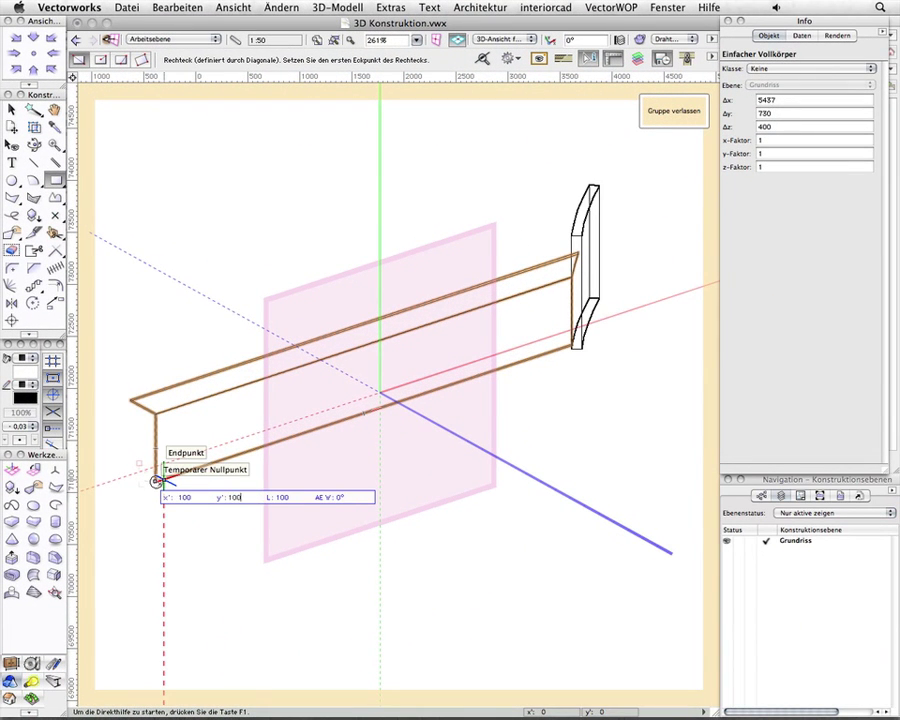
pyautogui.press('Tab')
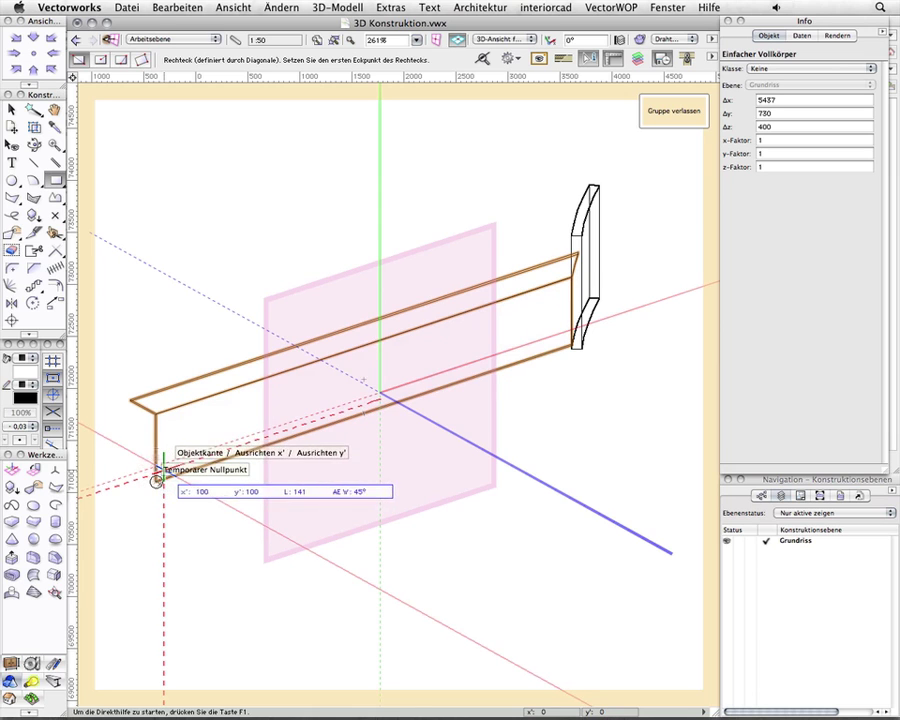
pyautogui.press('Return')
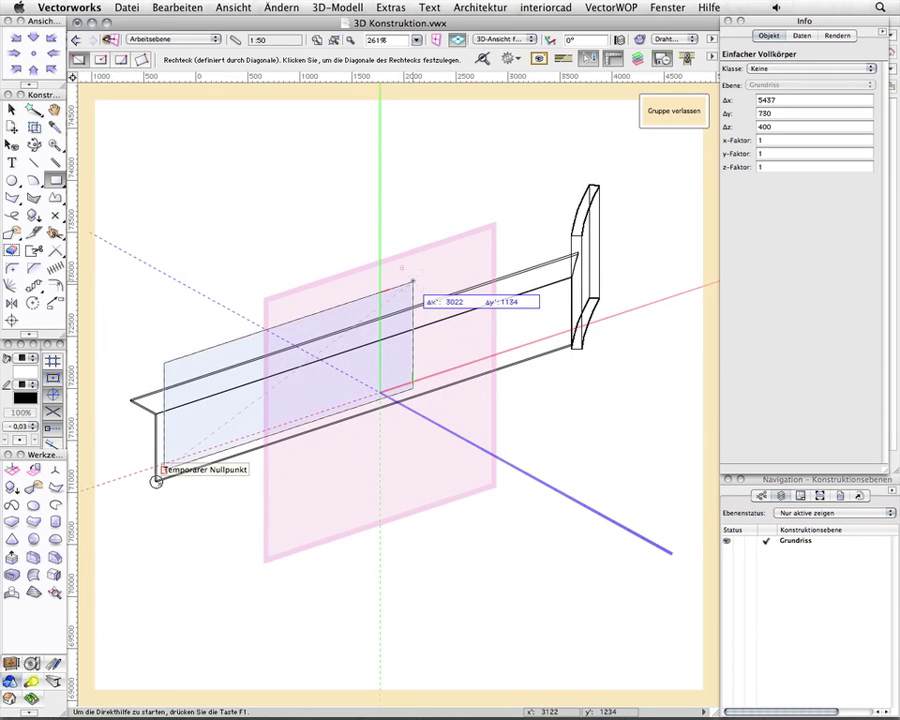
pyautogui.write('00')
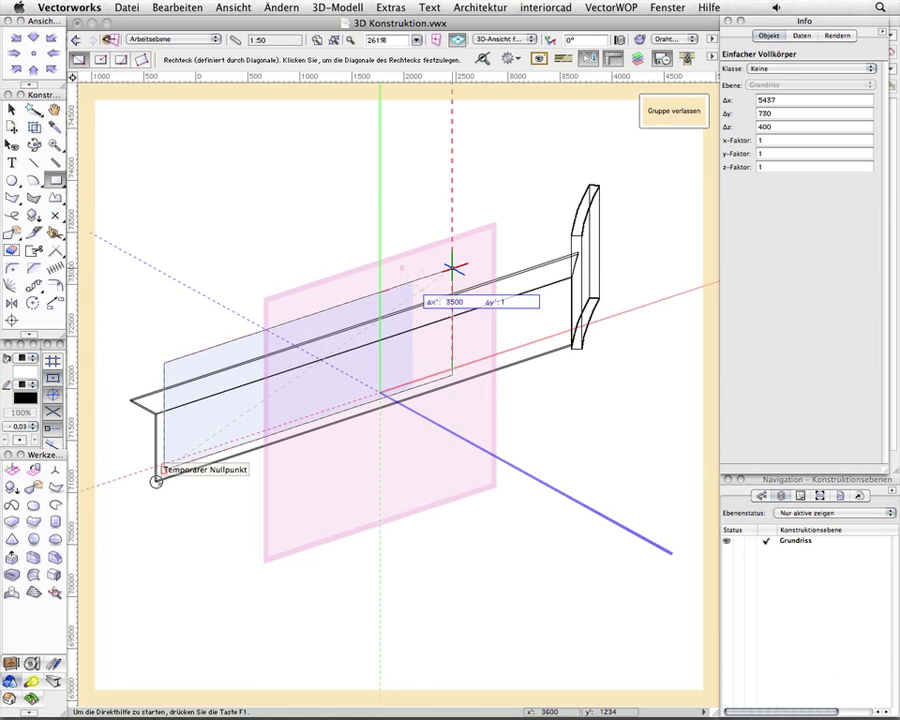
pyautogui.press('Tab')
pyautogui.click(452, 283)
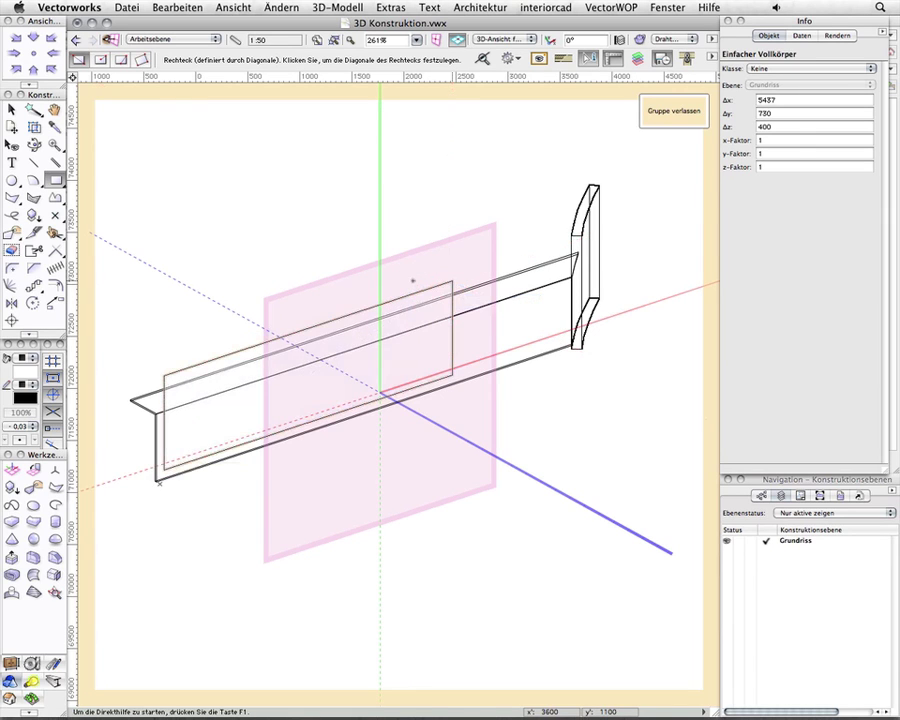
pyautogui.click(338, 7)
# Extrude the rectangle 200 deep and add the long profile to the selection.
pyautogui.click(348, 24)
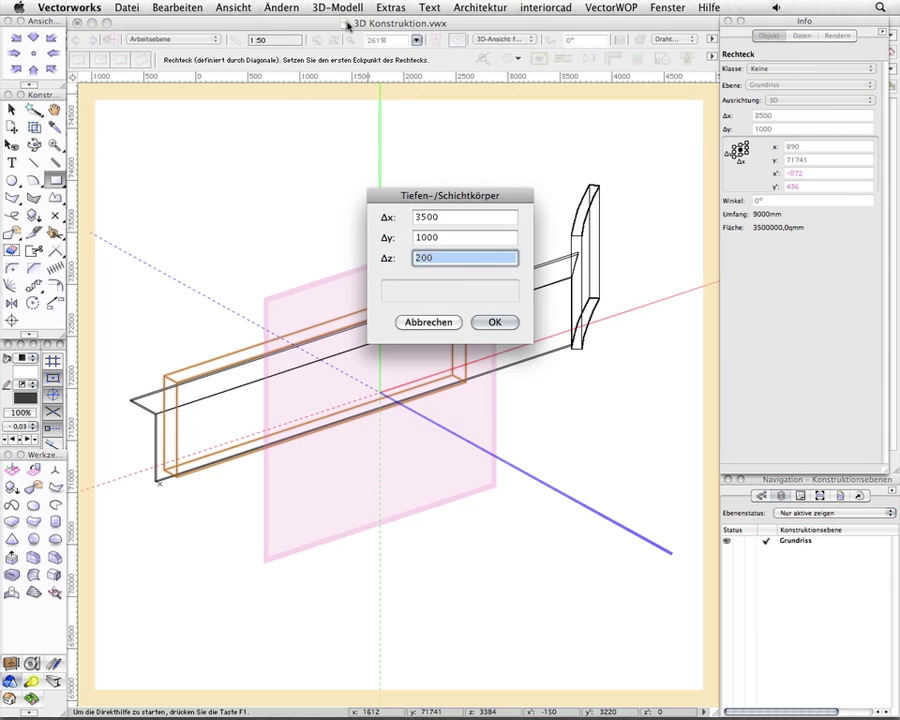
pyautogui.write('22')
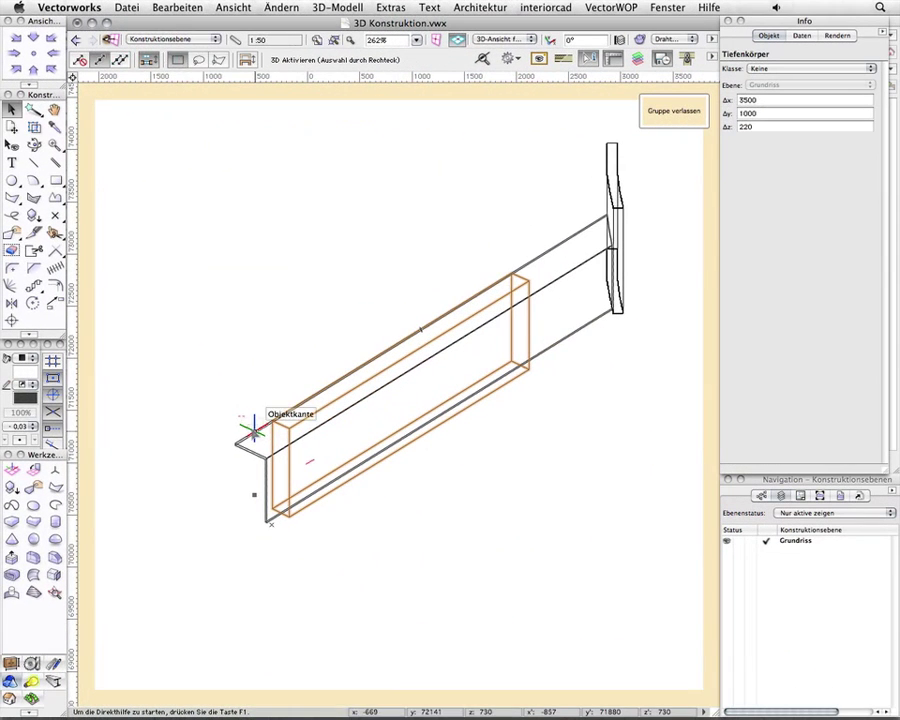
pyautogui.keyDown('shift'); pyautogui.click(255, 426); pyautogui.keyUp('shift')
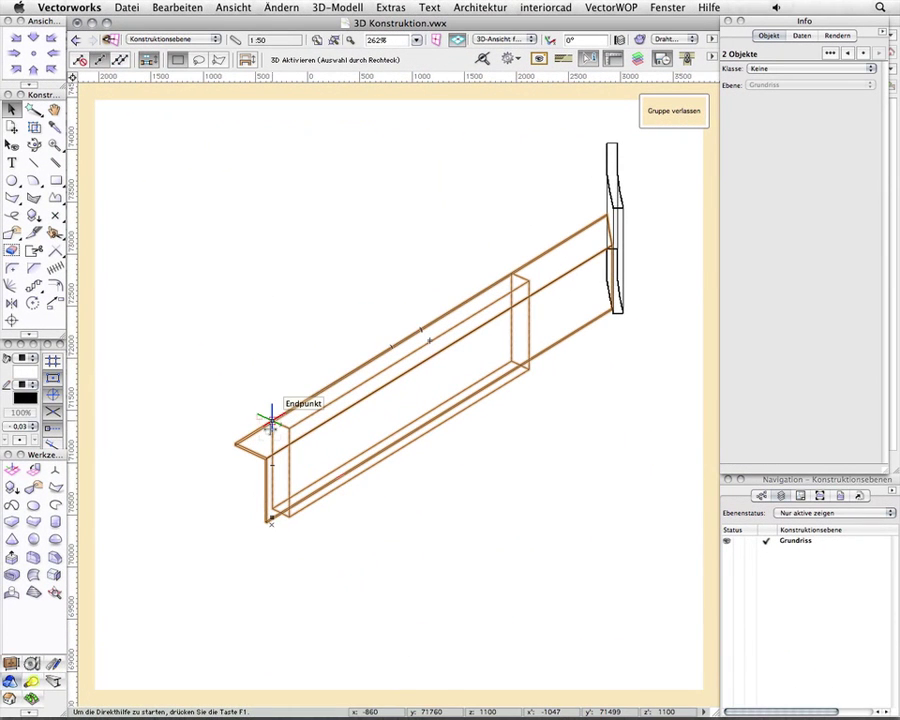
# Subtract the extruded box from the long profile, keeping the profile as base, and view the box in 3D.
pyautogui.rightClick(270, 425)
pyautogui.click(338, 688)
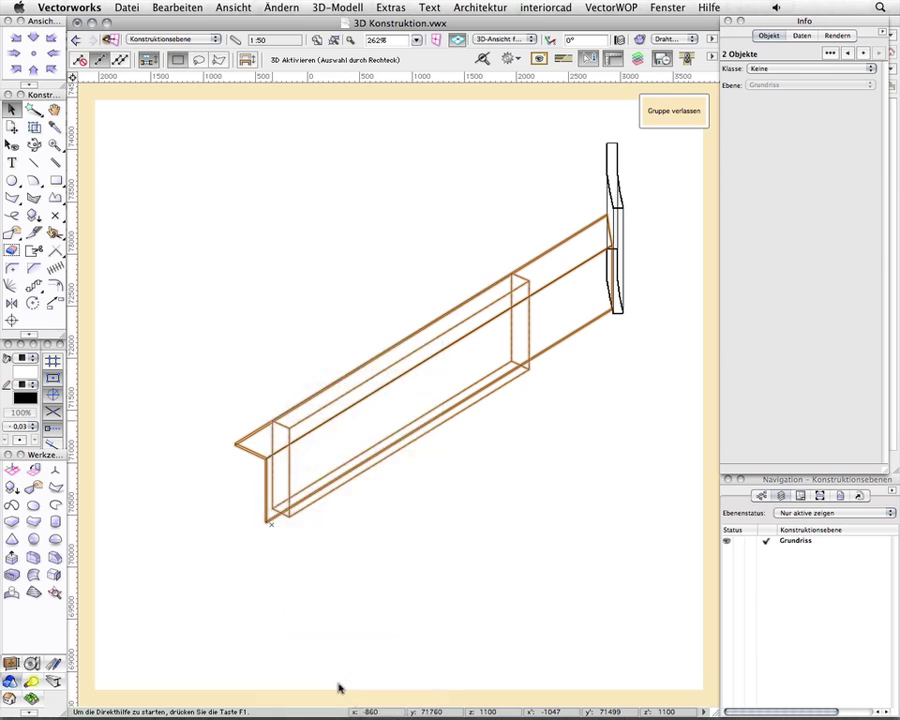
pyautogui.click(511, 296)
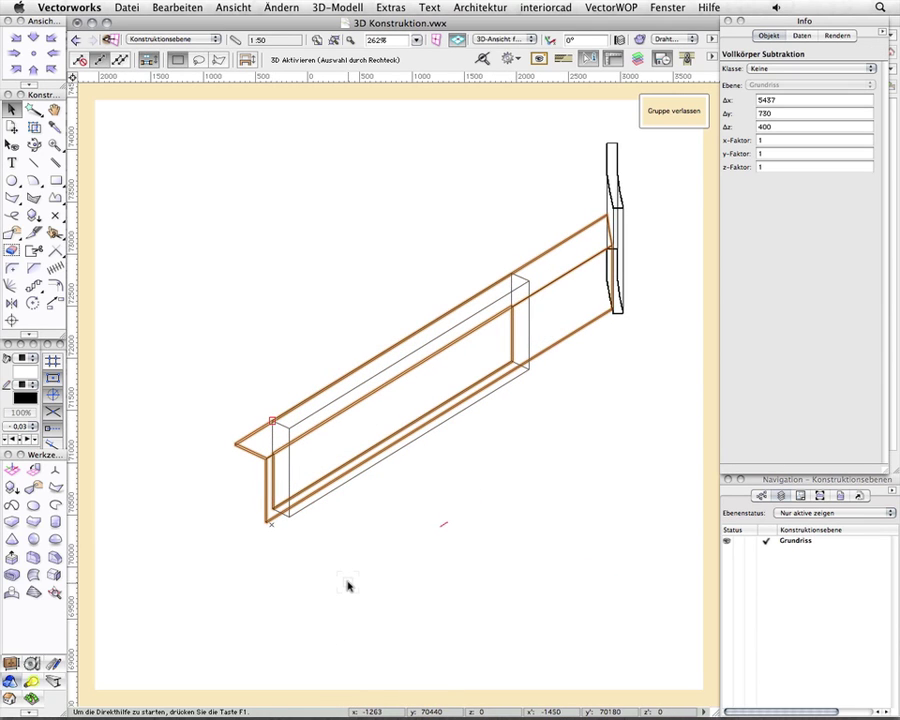
pyautogui.click(312, 414)
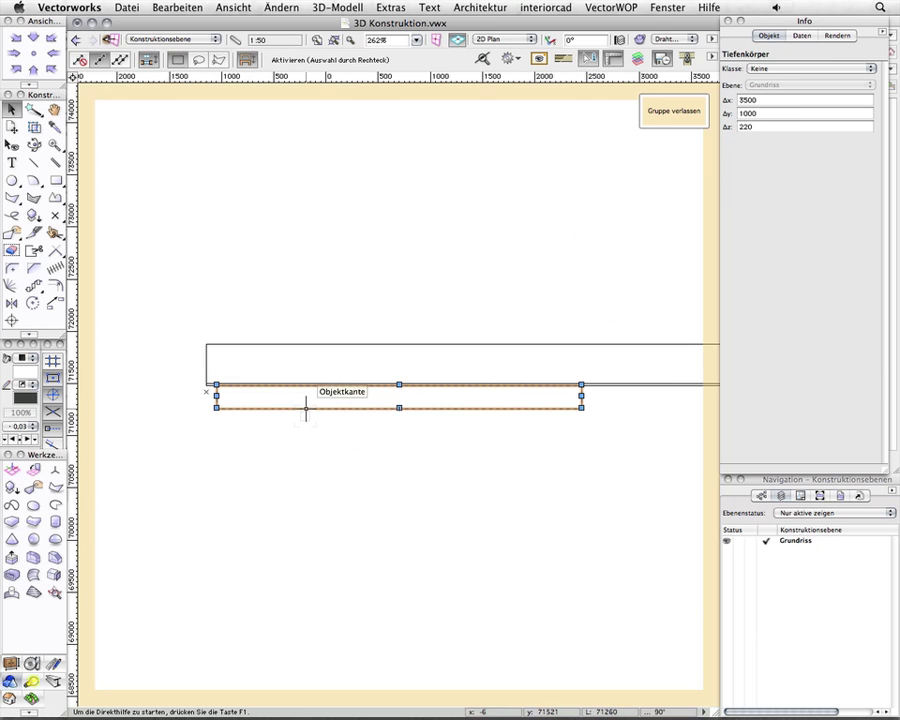
pyautogui.hotkey('shift', 'c')
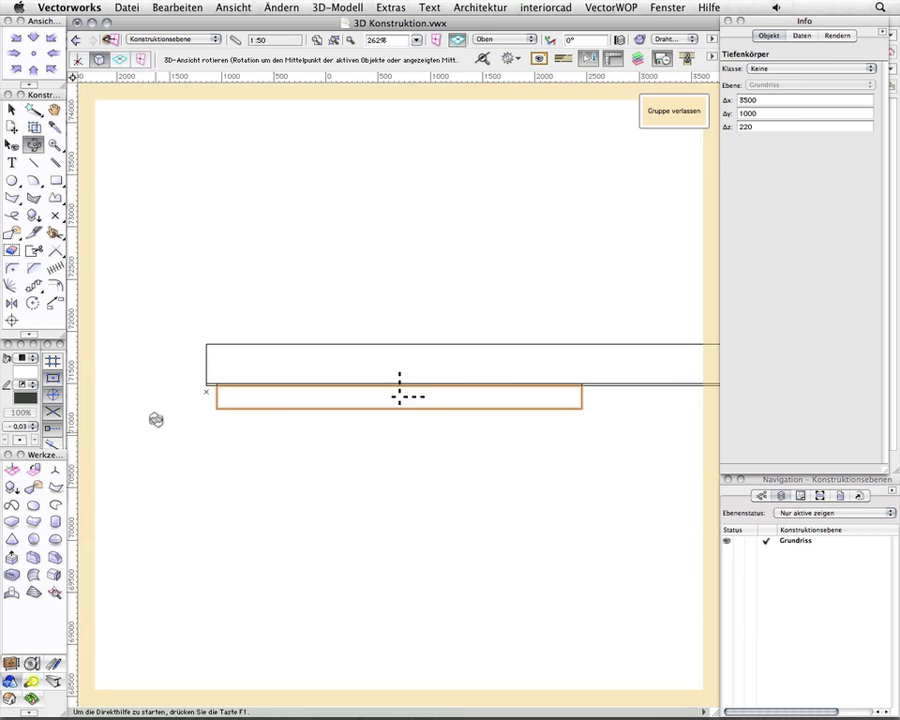
pyautogui.moveTo(156, 419)
pyautogui.mouseDown()
pyautogui.moveTo(256, 281)
pyautogui.moveTo(156, 444)
pyautogui.mouseUp()
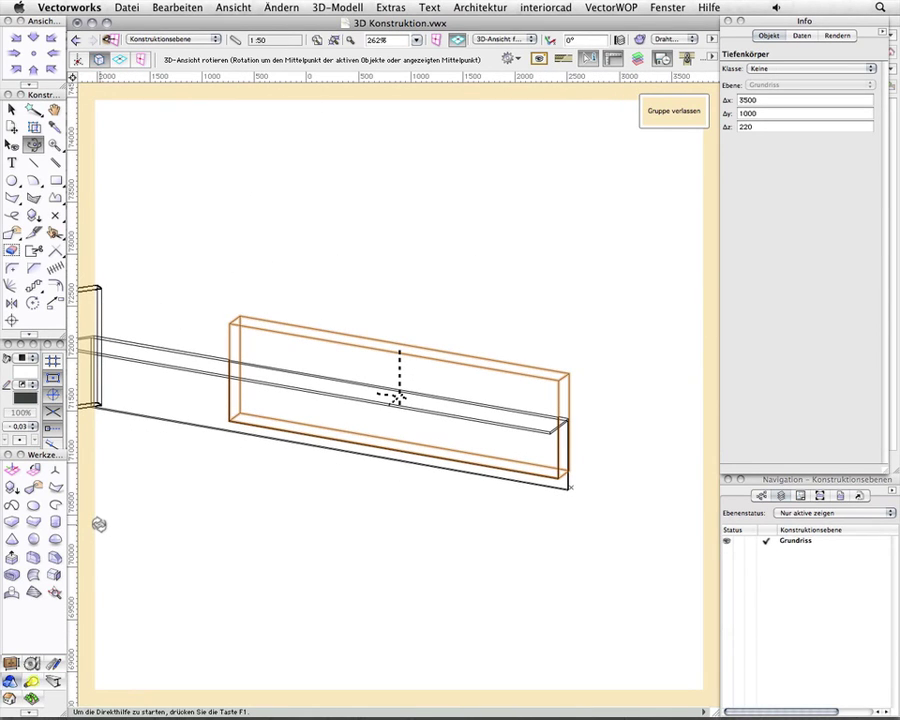
# Hollow the box into a 19-thick shell open at the front, with walls built outward.
pyautogui.click(11, 574)
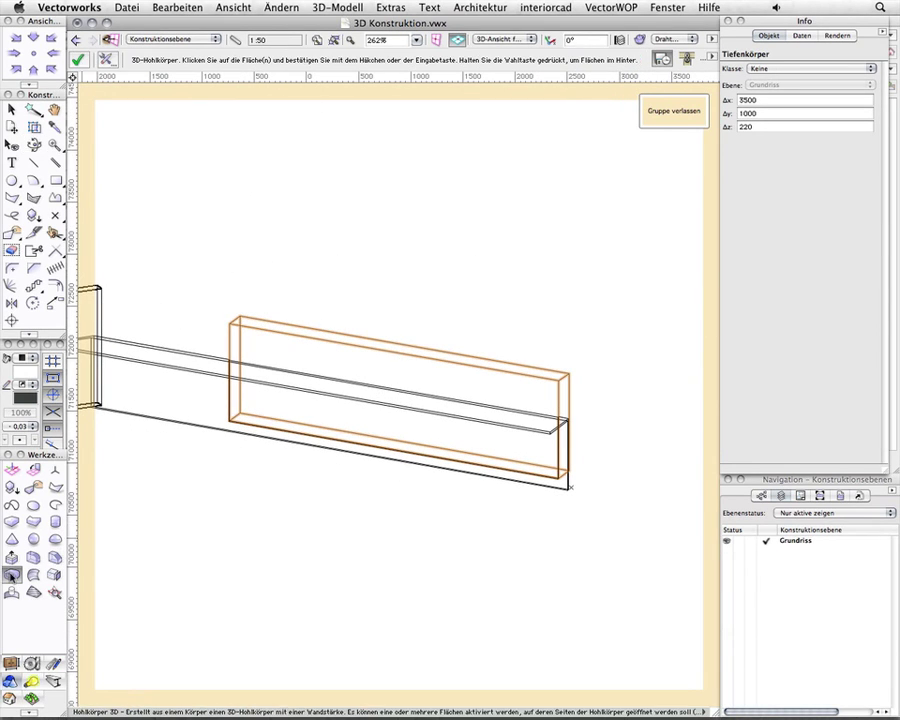
pyautogui.click(265, 359)
pyautogui.press('Return')
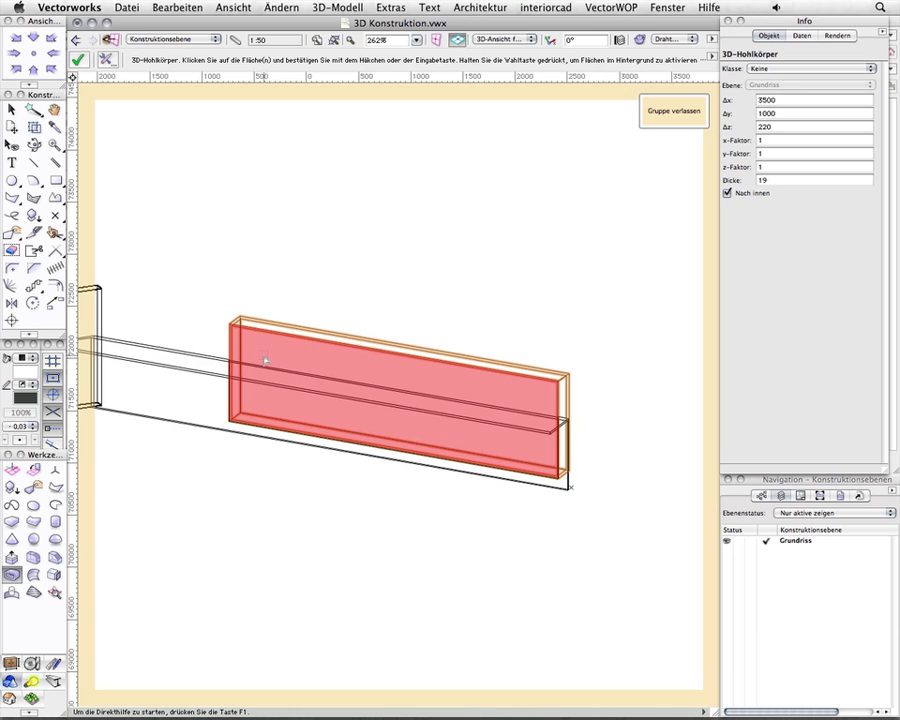
pyautogui.click(727, 193)
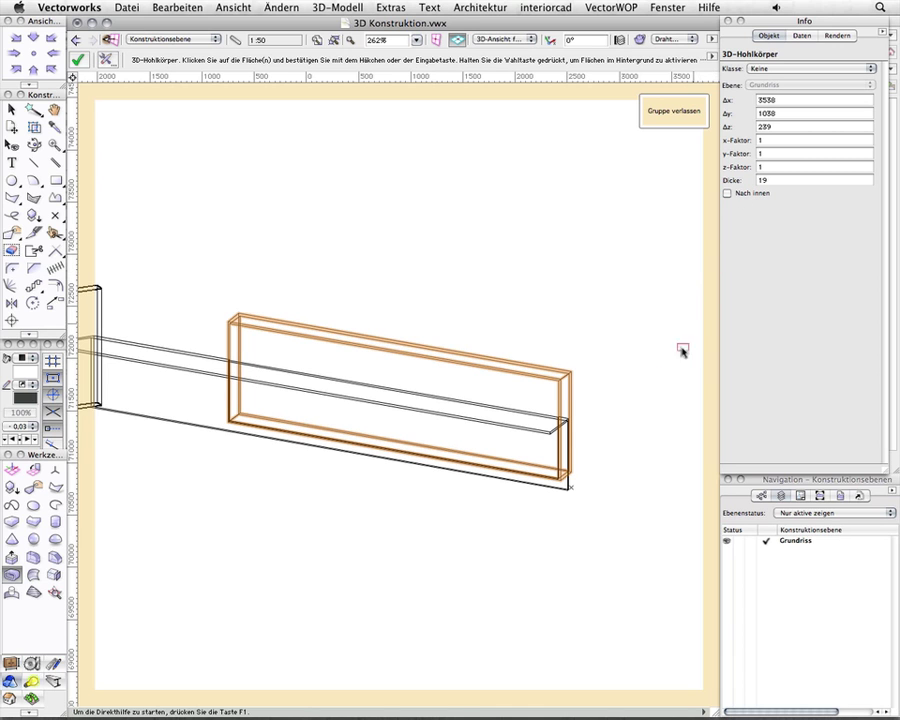
# Select the long beam subtraction and open it for editing.
pyautogui.hotkey('shift', 'c')
pyautogui.moveTo(458, 566); pyautogui.dragTo(340, 568)
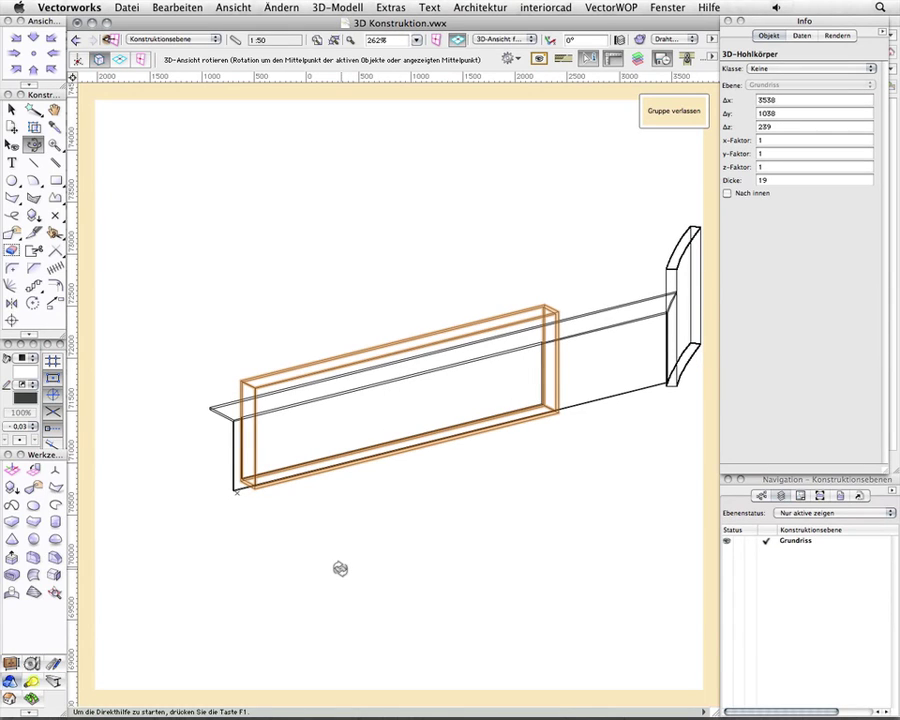
pyautogui.press('x')
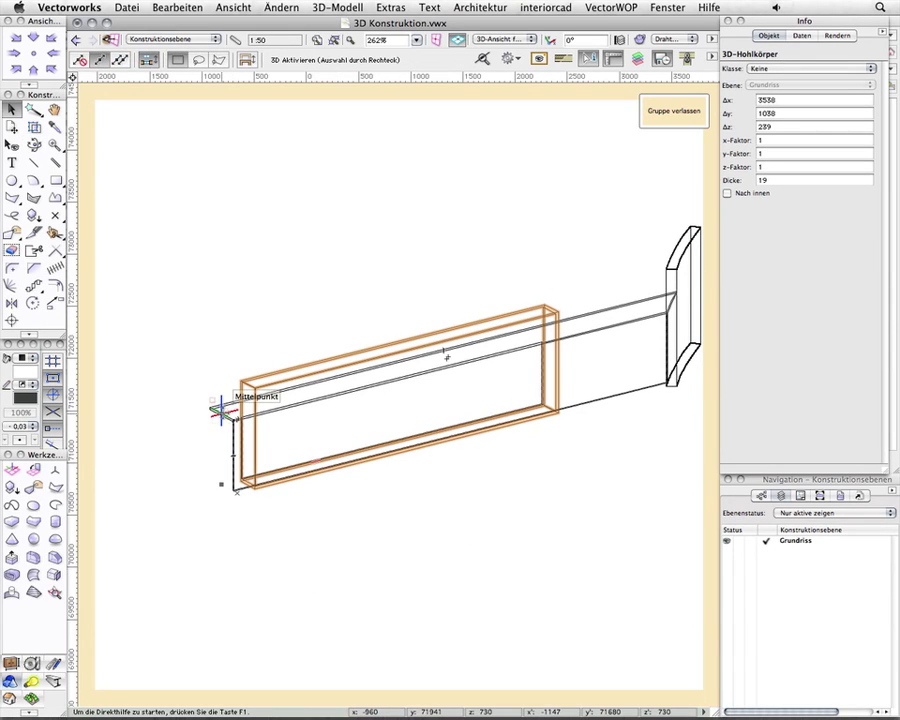
pyautogui.click(222, 410)
pyautogui.press('super+bracketleft')
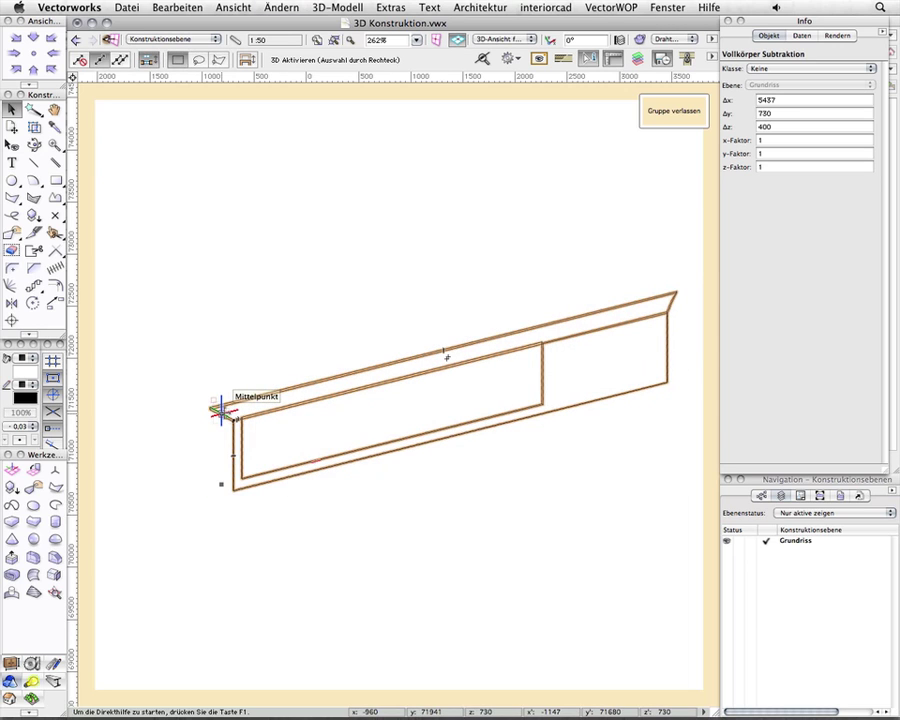
# Pull the beam face out by 200 so the solid becomes 581 deep.
pyautogui.click(10, 560)
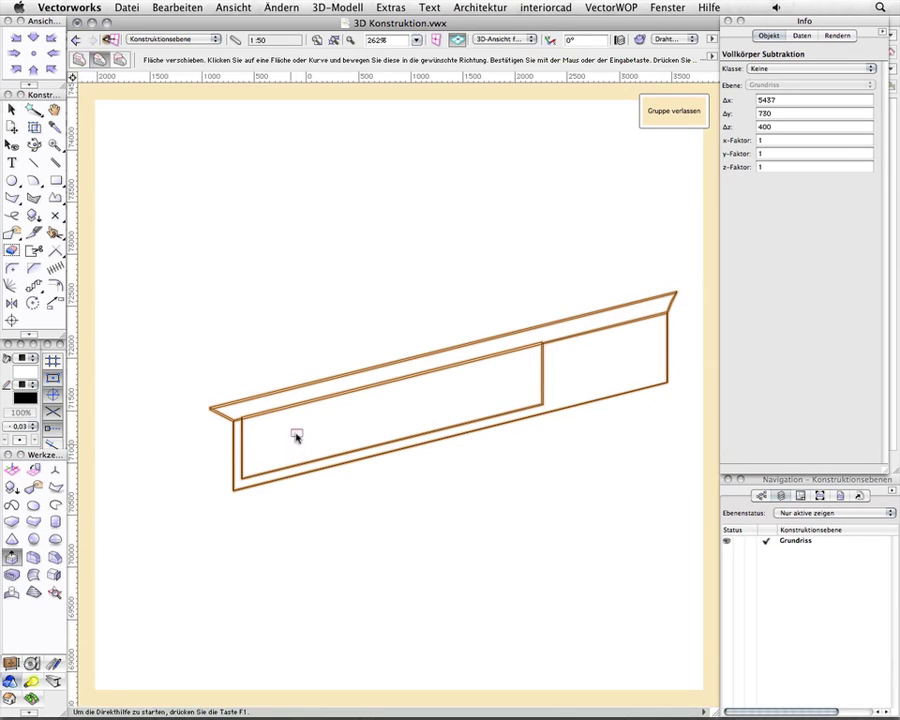
pyautogui.click(306, 402)
pyautogui.write('200')
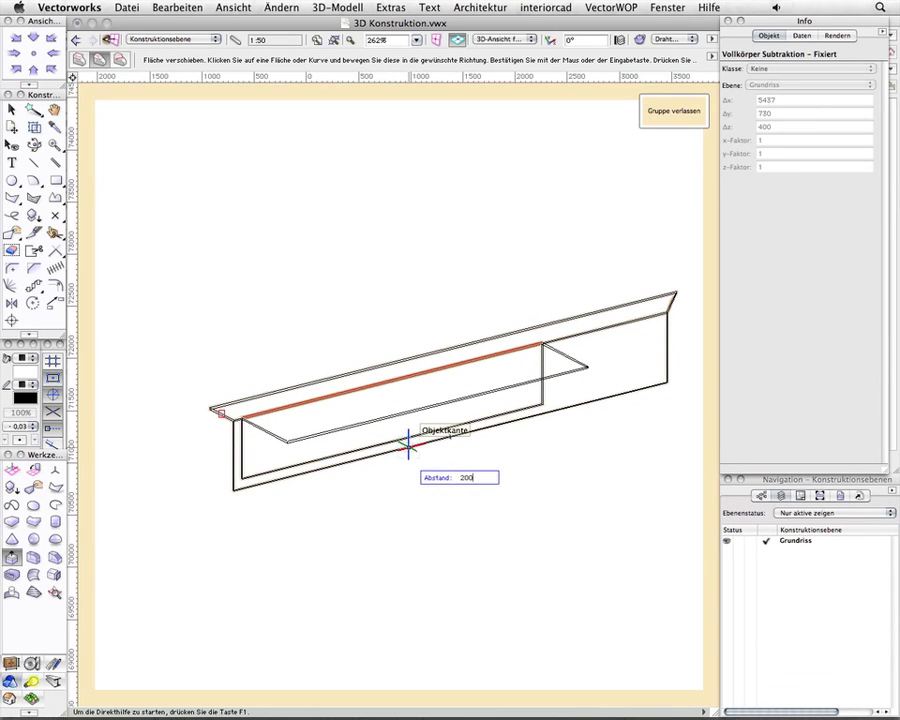
pyautogui.press('Return')
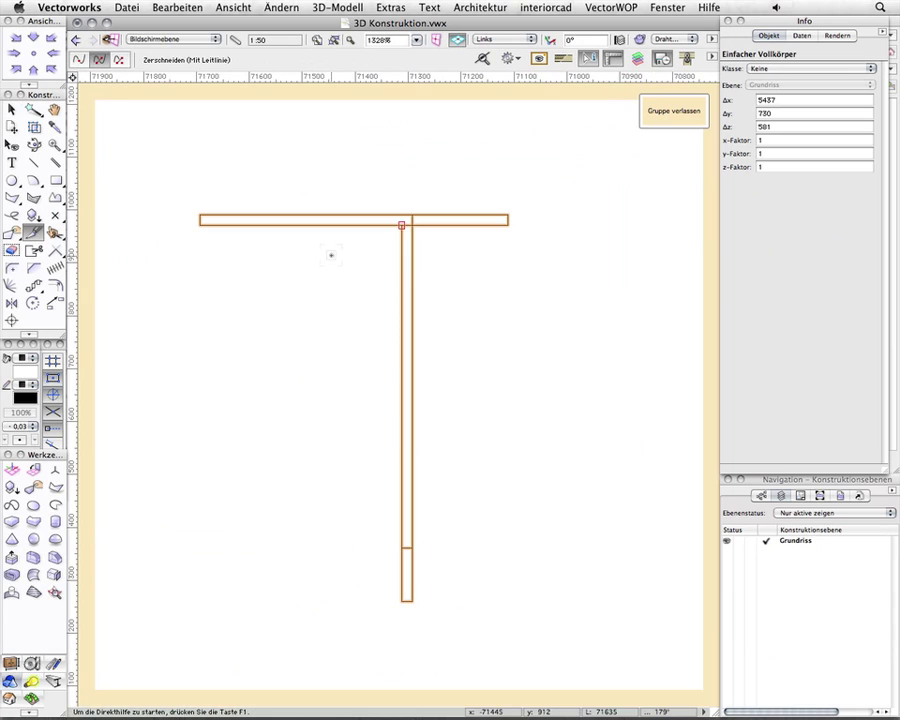
# Cut the beam at the T-junction to split off the top plank.
pyautogui.click(402, 224)
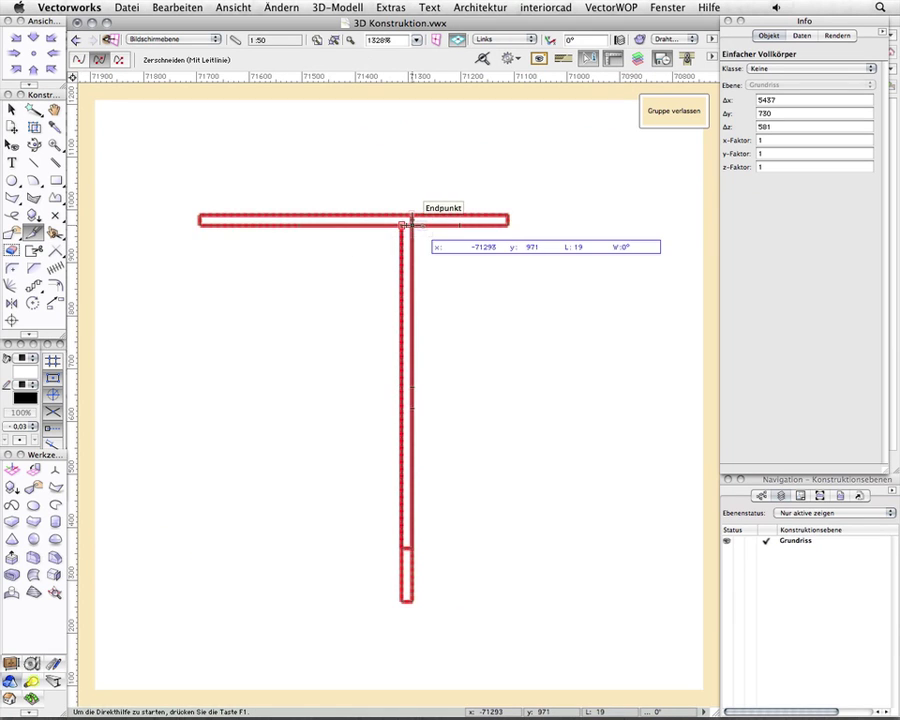
pyautogui.click(412, 224)
pyautogui.scroll(-3, 374, 261)
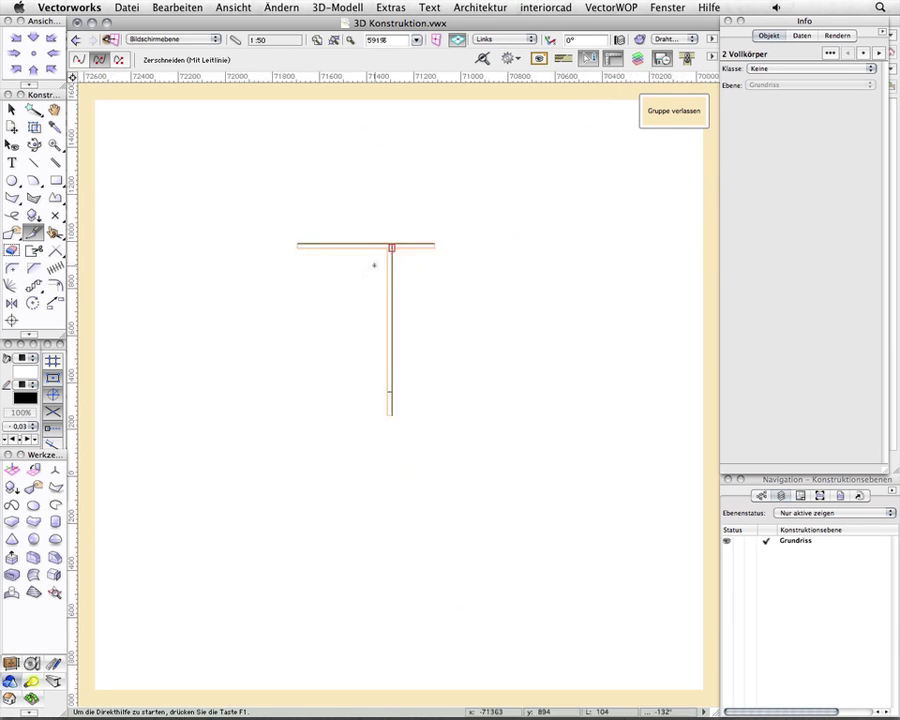
pyautogui.scroll(-2, 374, 261)
pyautogui.press('c')
pyautogui.moveTo(416, 423); pyautogui.dragTo(381, 438)
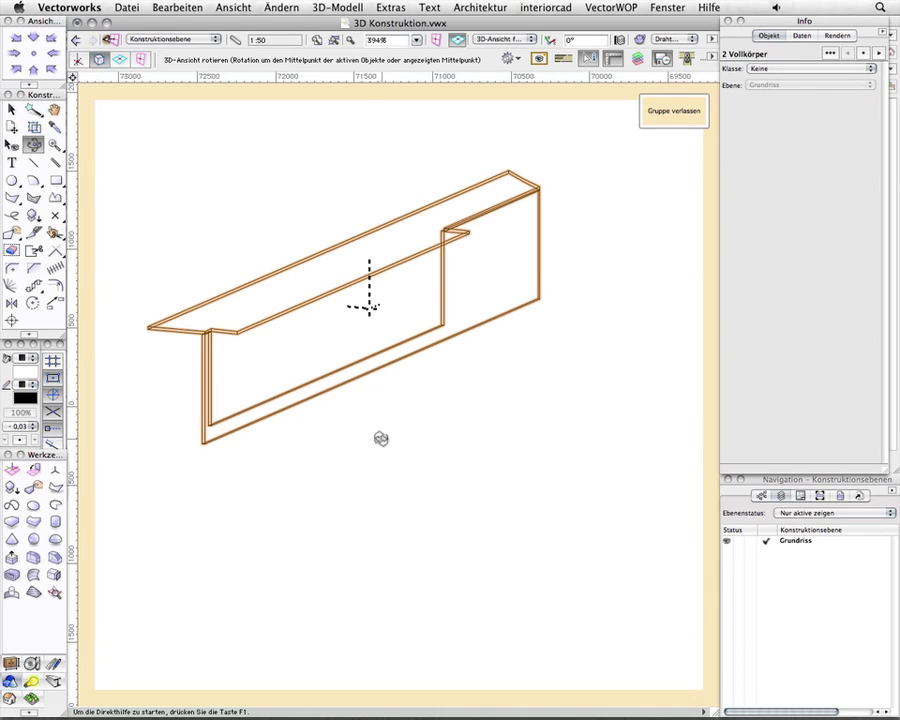
pyautogui.press('super+5')
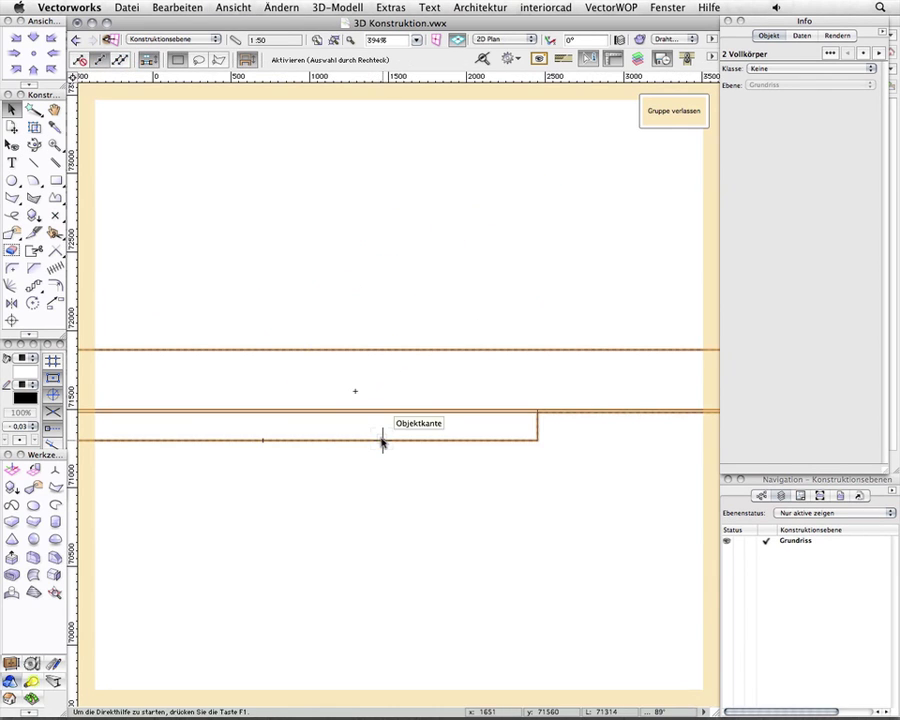
# Cut the beam again at the cutout's end, giving four separate solids.
pyautogui.click(38, 232)
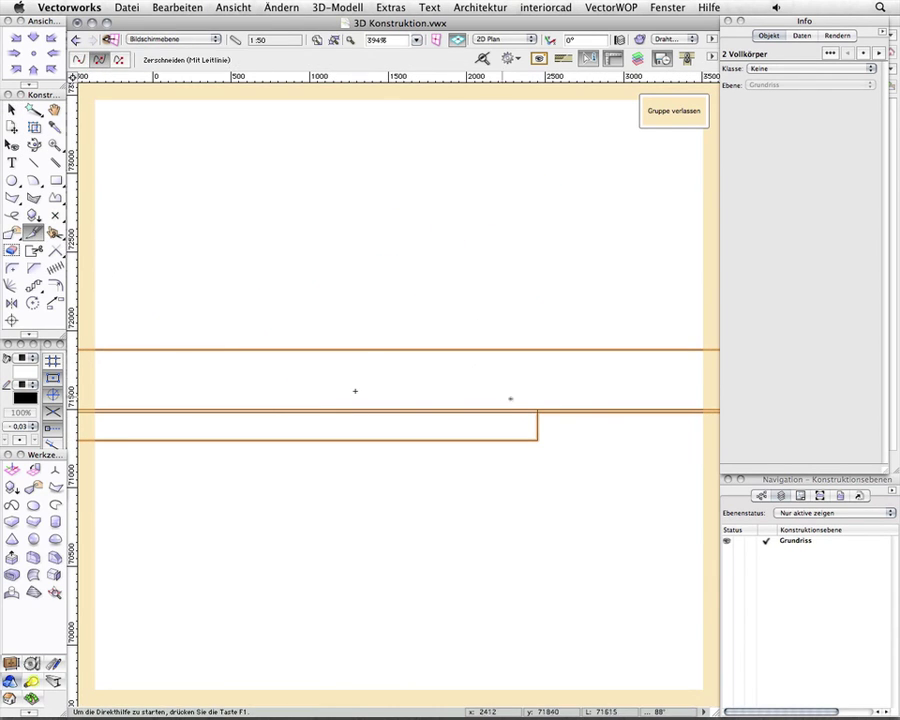
pyautogui.click(536, 409)
pyautogui.click(534, 334)
pyautogui.scroll(-3, 534, 334)
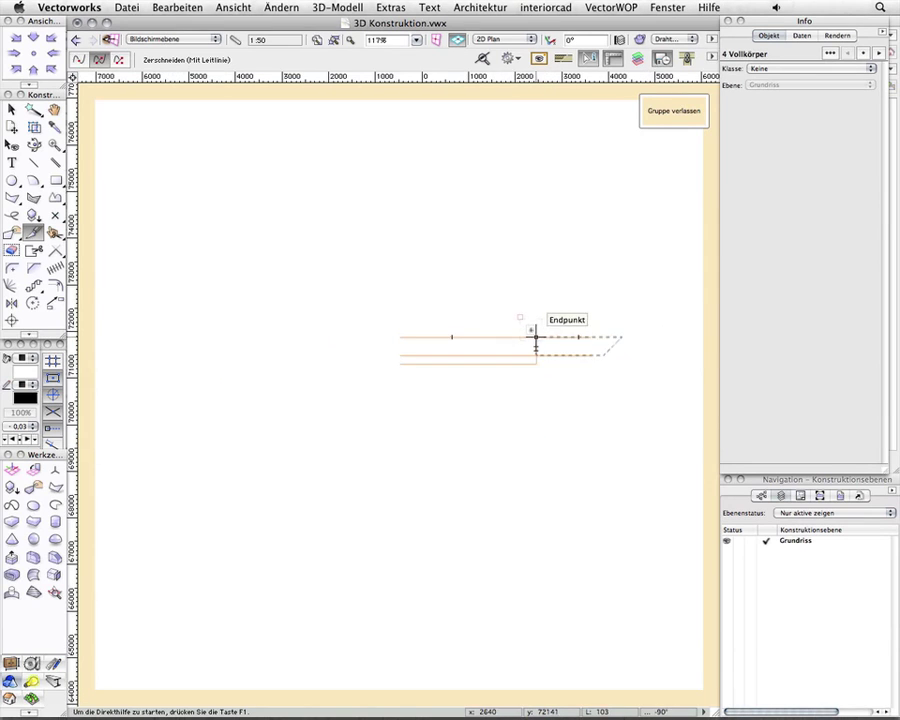
pyautogui.hotkey('shift', 'c')
pyautogui.moveTo(376, 487); pyautogui.dragTo(521, 321)
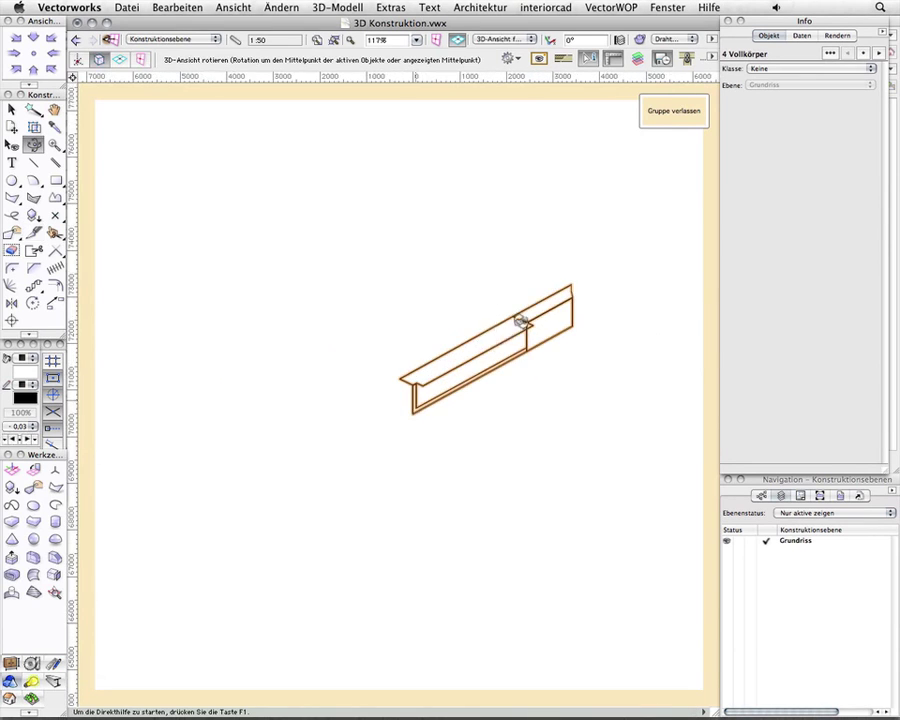
pyautogui.scroll(3, 521, 321)
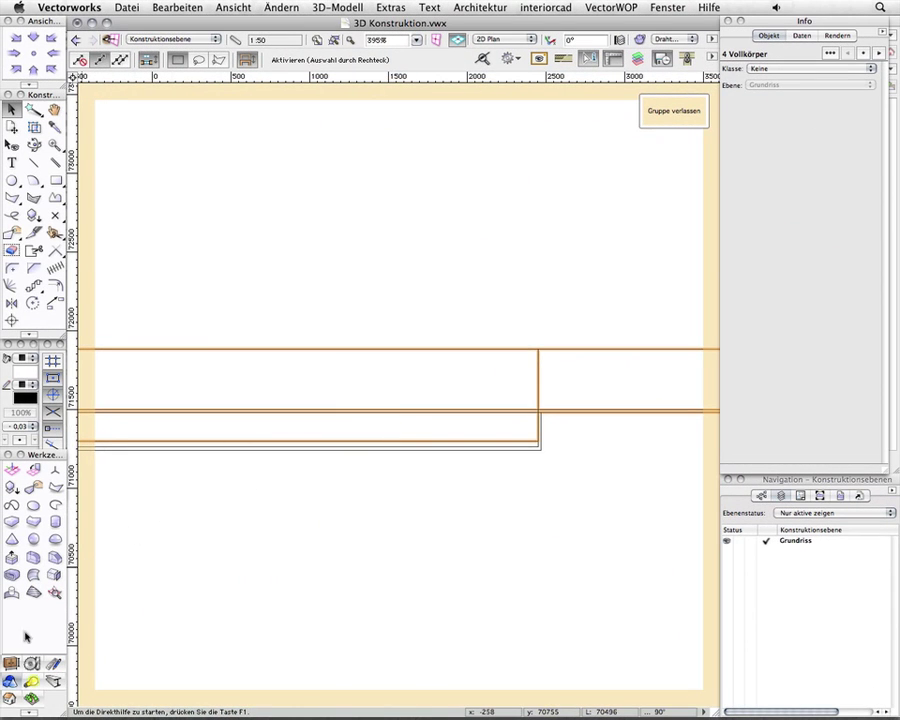
# Place a 600 × 720 × 550 Schrank carcass cabinet at the valance line's endpoint, rotated −180°.
pyautogui.click(9, 666)
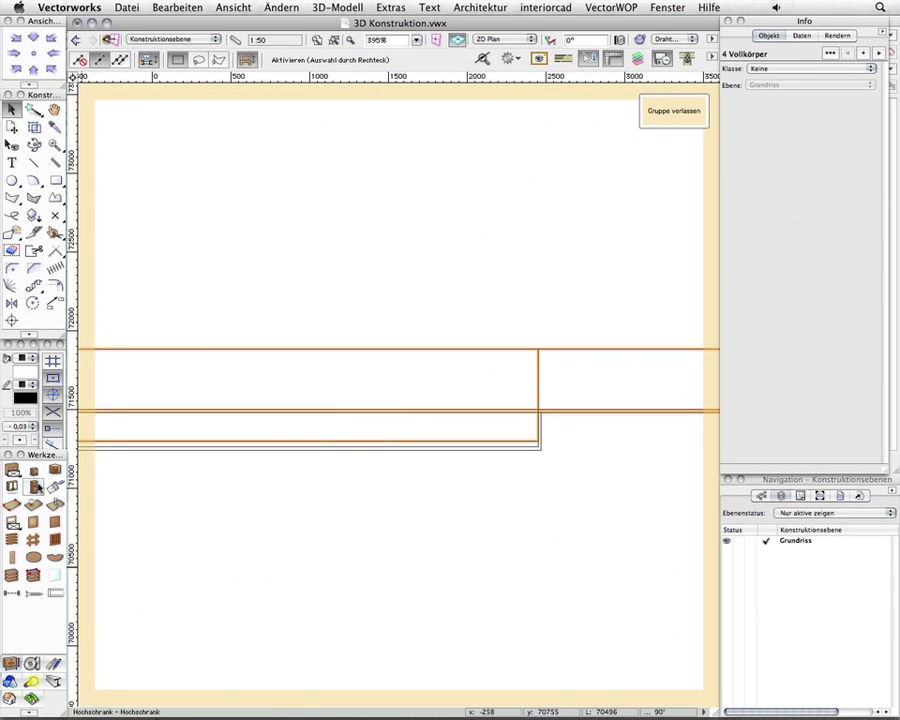
pyautogui.click(14, 470)
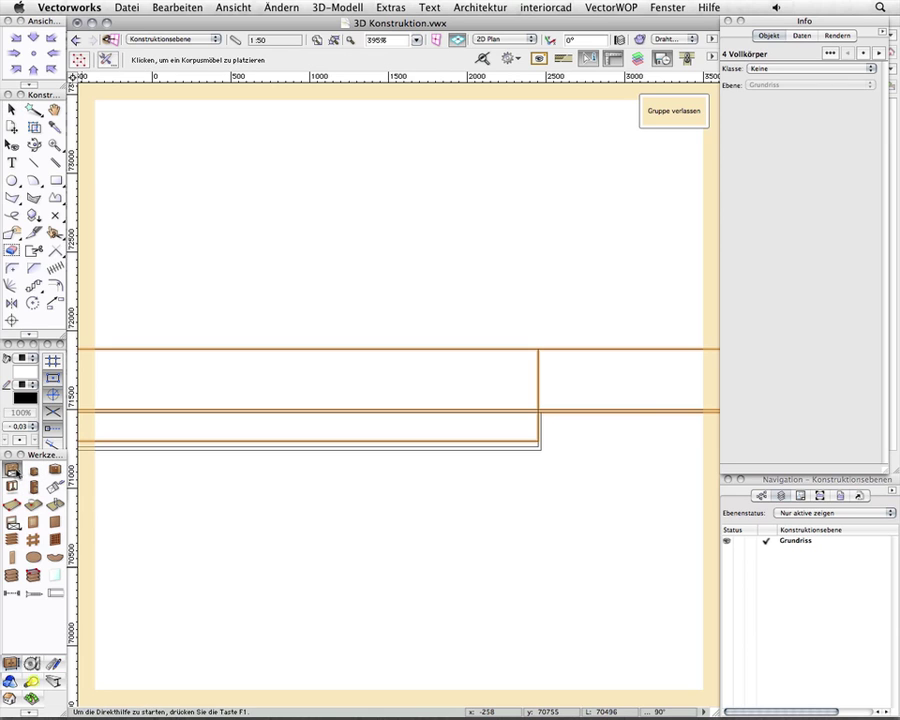
pyautogui.click(79, 61)
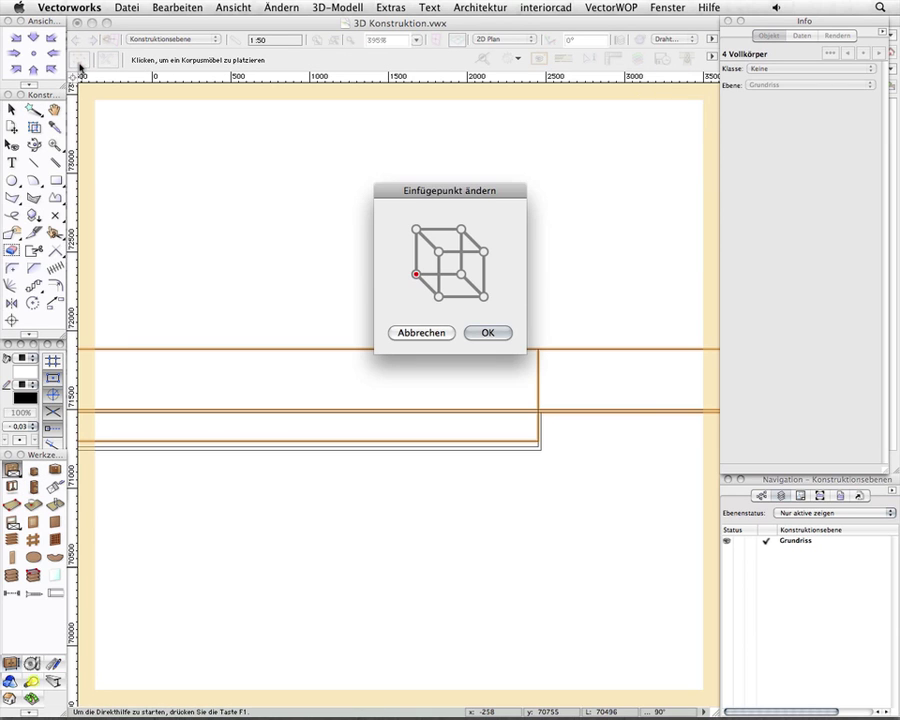
pyautogui.click(488, 333)
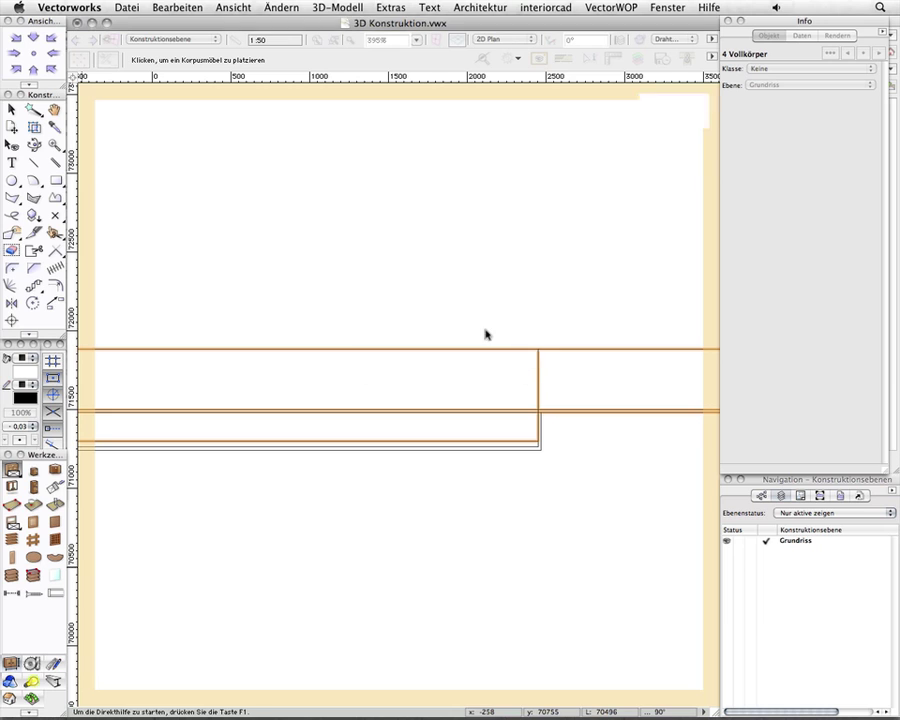
pyautogui.click(537, 440)
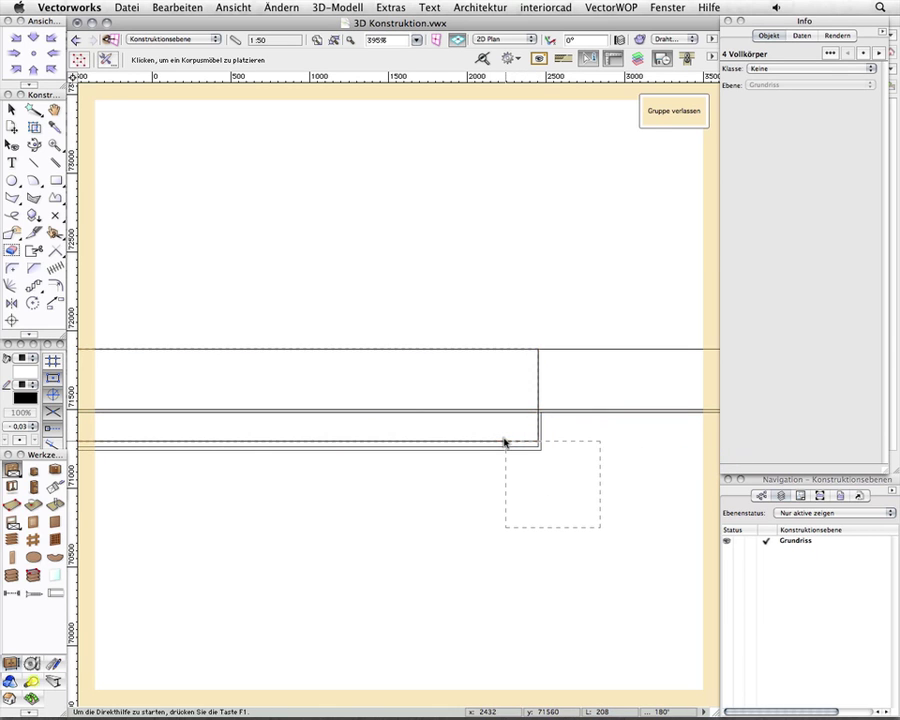
pyautogui.click(536, 446)
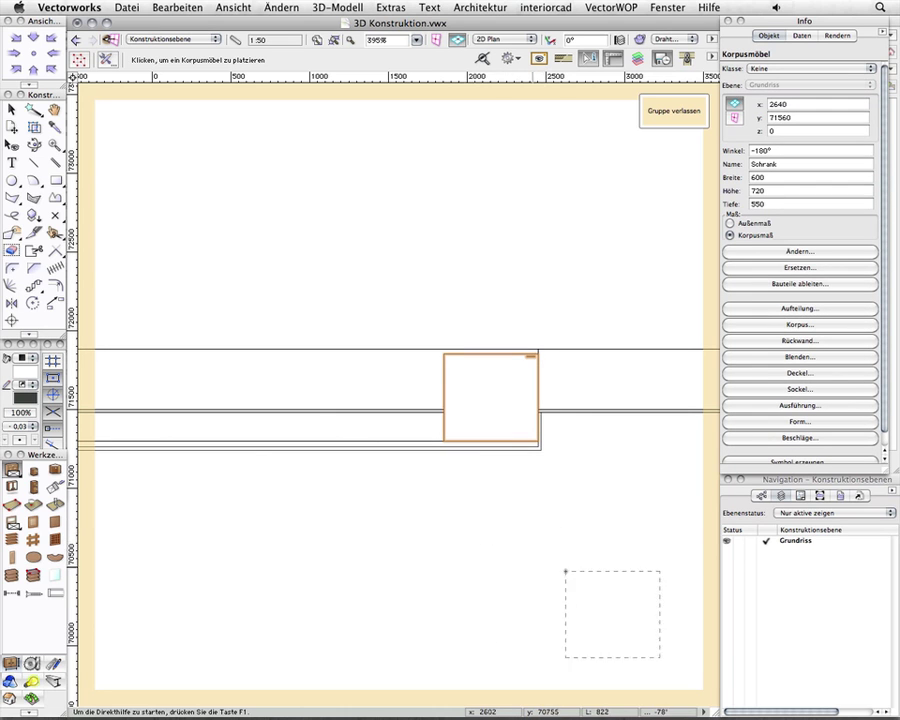
# Reshape the cabinet top down to the snapped corner, lowering it to 611 high.
pyautogui.moveTo(444, 544)
pyautogui.mouseDown(button='middle')
pyautogui.moveTo(393, 540)
pyautogui.moveTo(520, 456)
pyautogui.moveTo(512, 430)
pyautogui.moveTo(488, 425)
pyautogui.moveTo(486, 400)
pyautogui.mouseUp(button='middle')
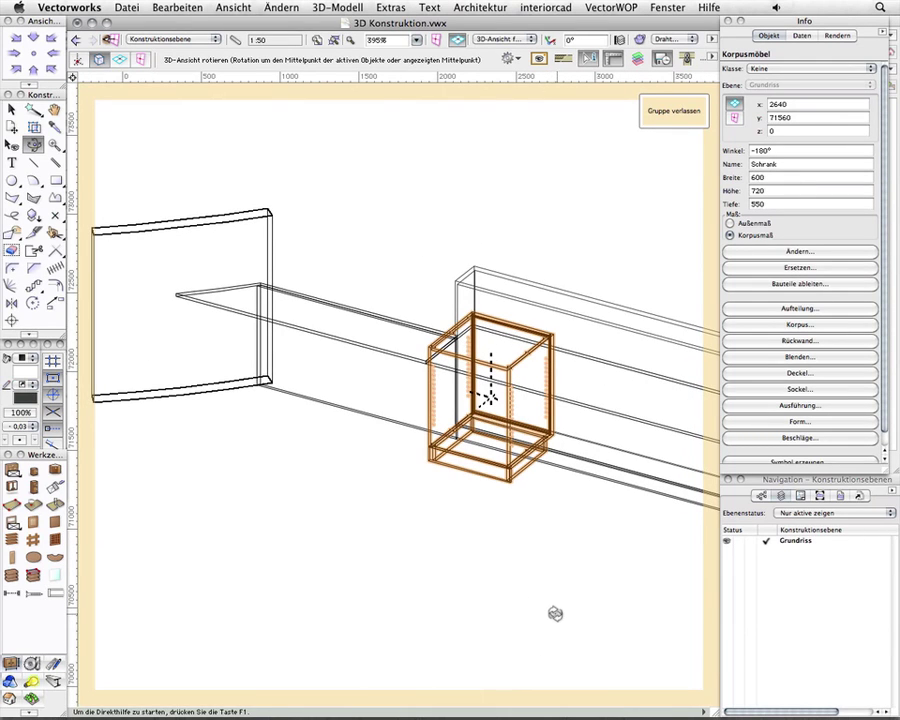
pyautogui.moveTo(536, 603); pyautogui.dragTo(410, 633, button='middle')
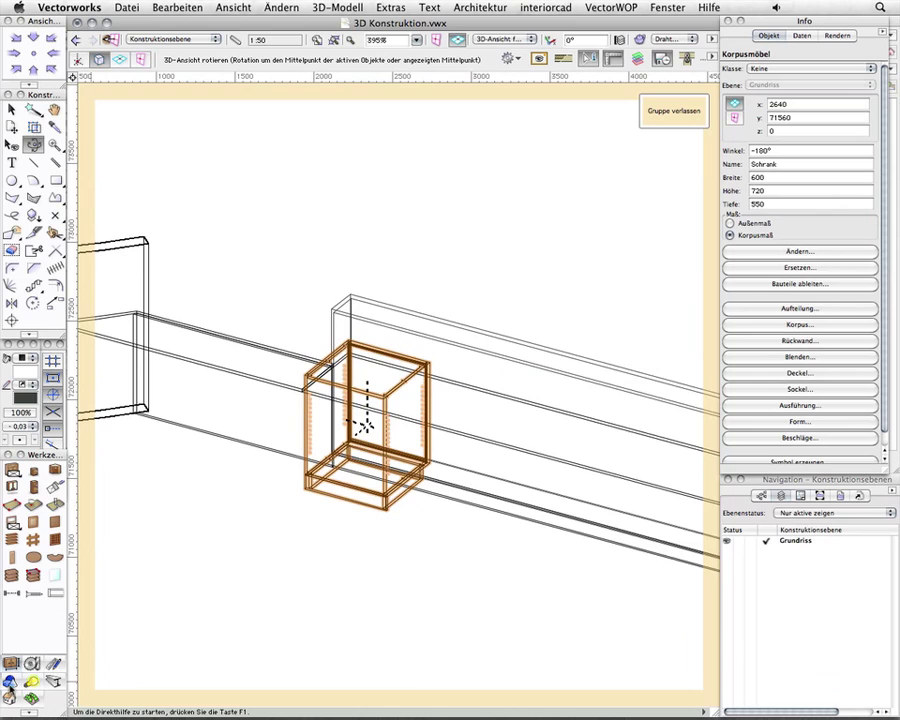
pyautogui.click(11, 681)
pyautogui.click(33, 487)
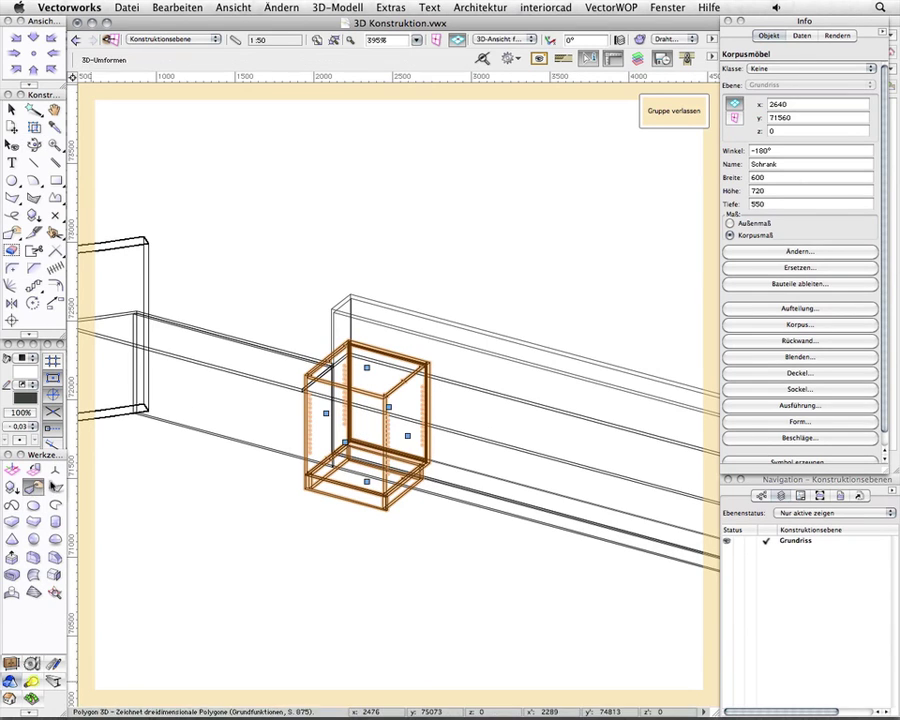
pyautogui.press('z')
pyautogui.click(302, 397)
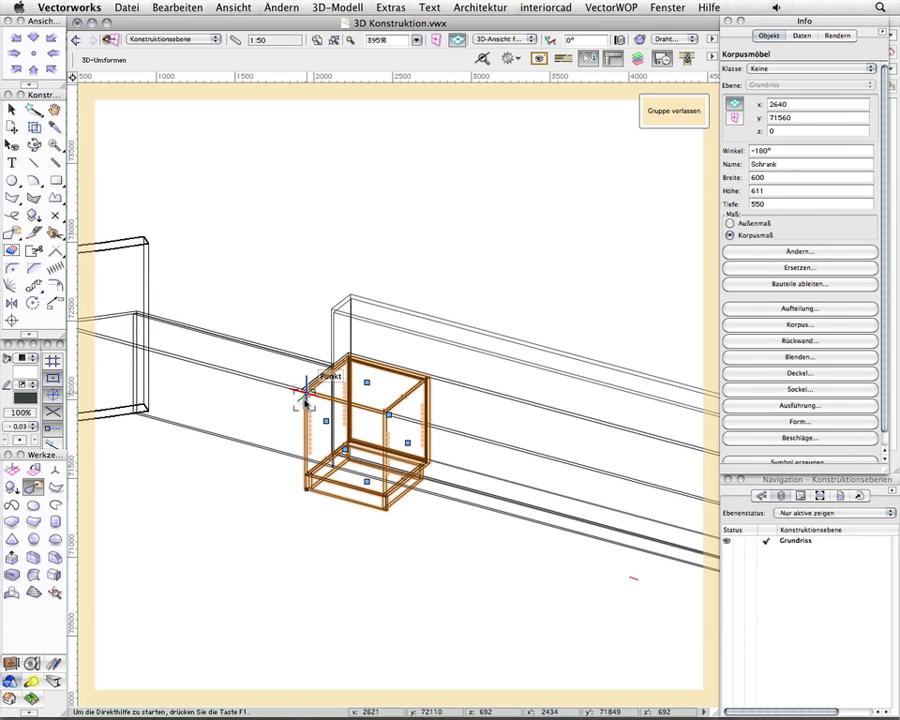
pyautogui.click(760, 389)
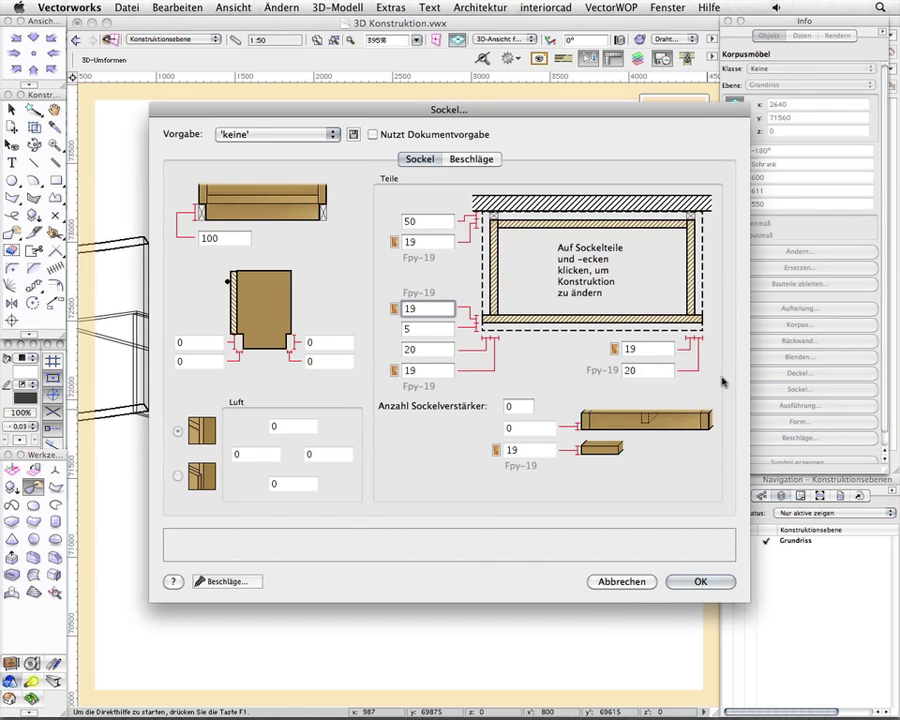
# Set the plinth setback from the cabinet's rear edge to 220.
pyautogui.doubleClick(434, 222)
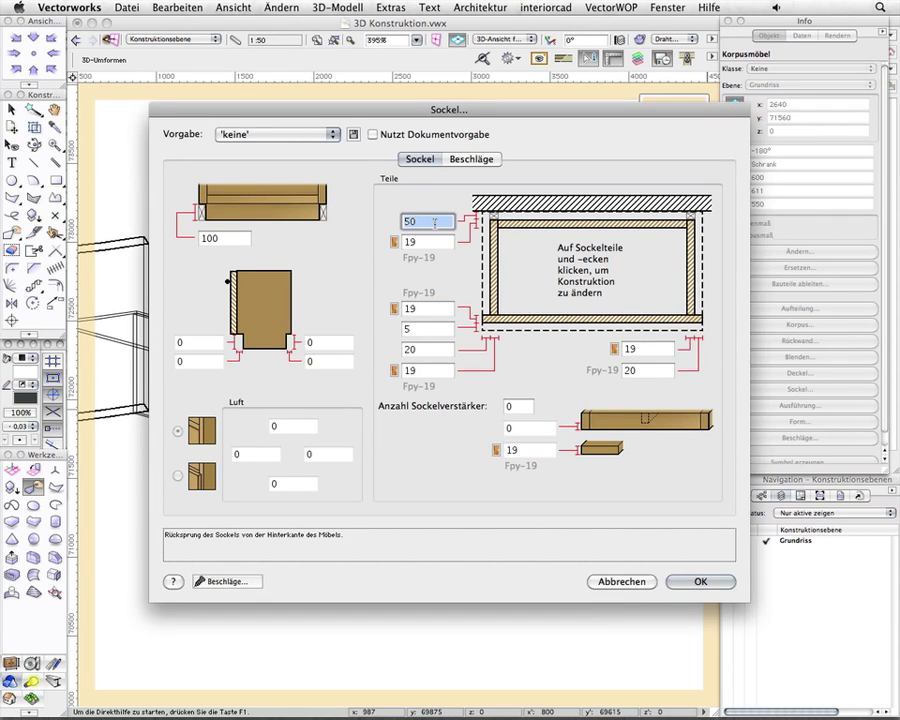
pyautogui.write('220')
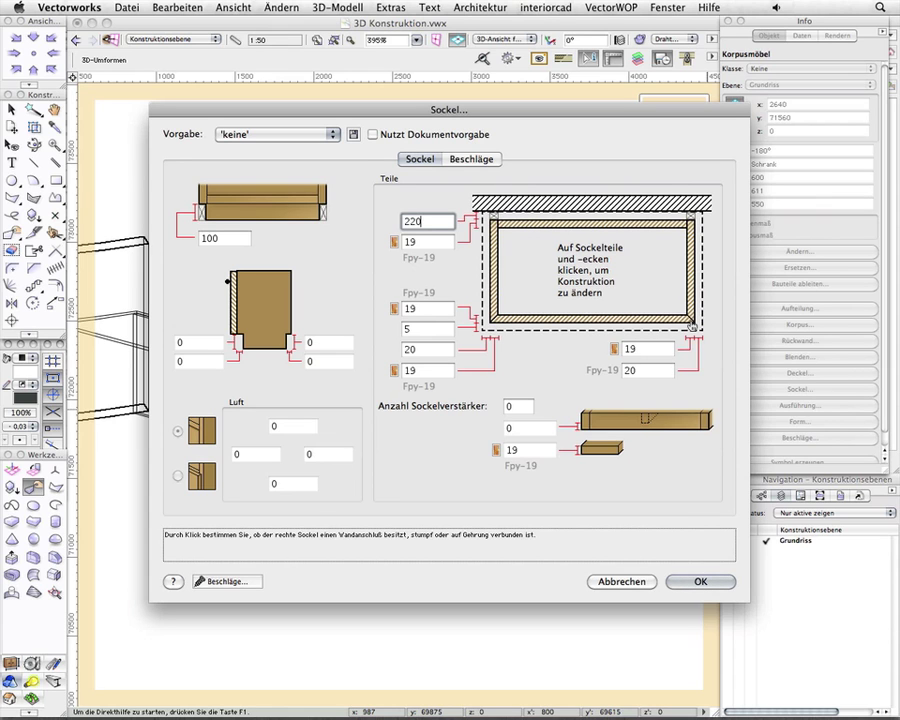
pyautogui.press('Return')
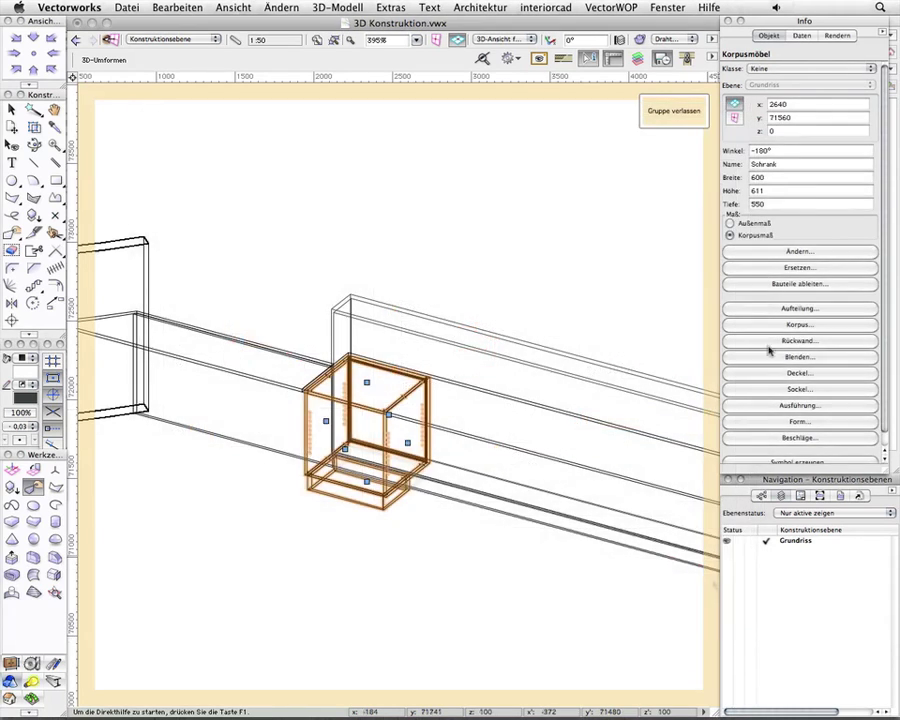
# Change the Schrank cabinet's width from 600 to 450.
pyautogui.click(773, 177)
pyautogui.write('450')
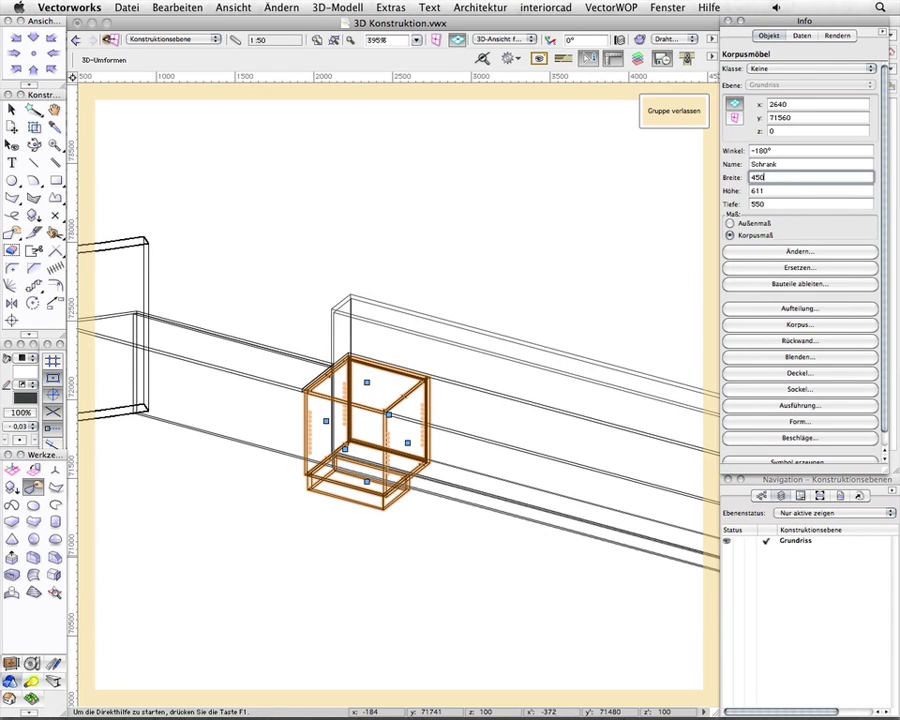
pyautogui.press('Return')
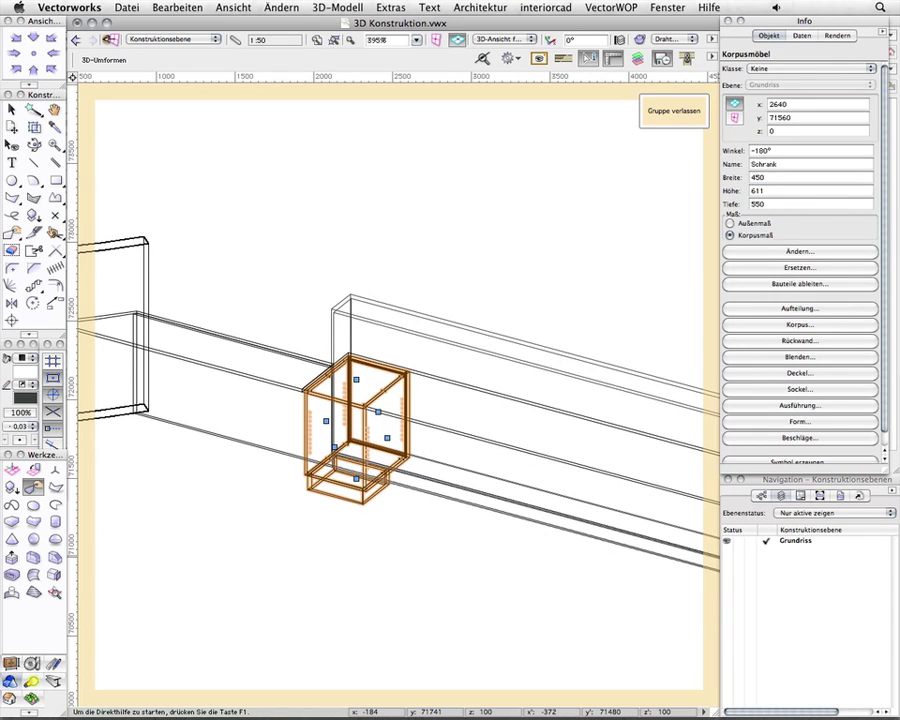
# Change the back panel's top groove depth to 100.
pyautogui.click(771, 341)
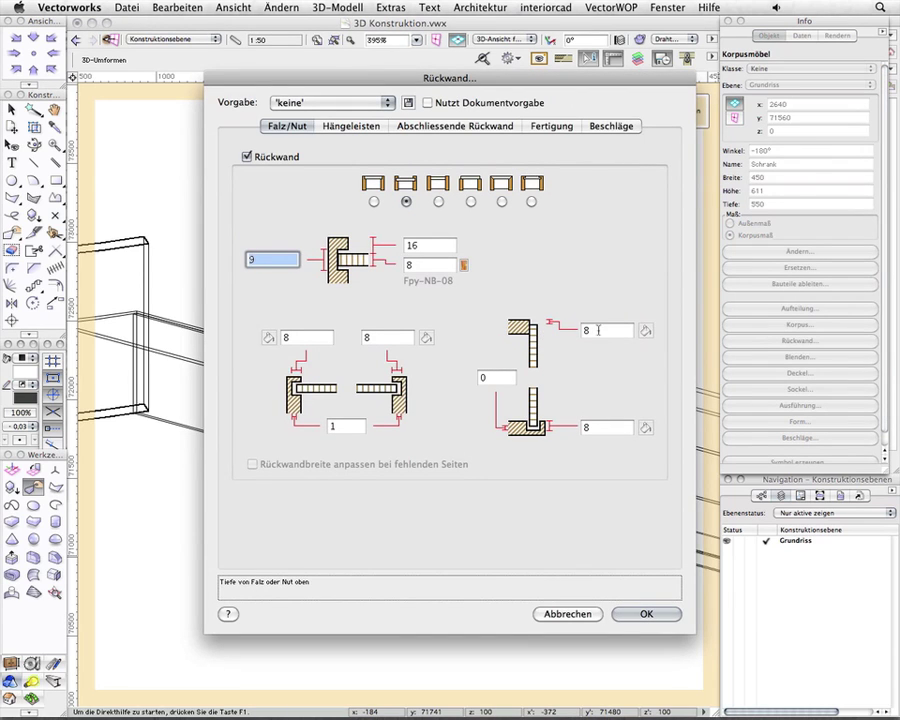
pyautogui.click(598, 330)
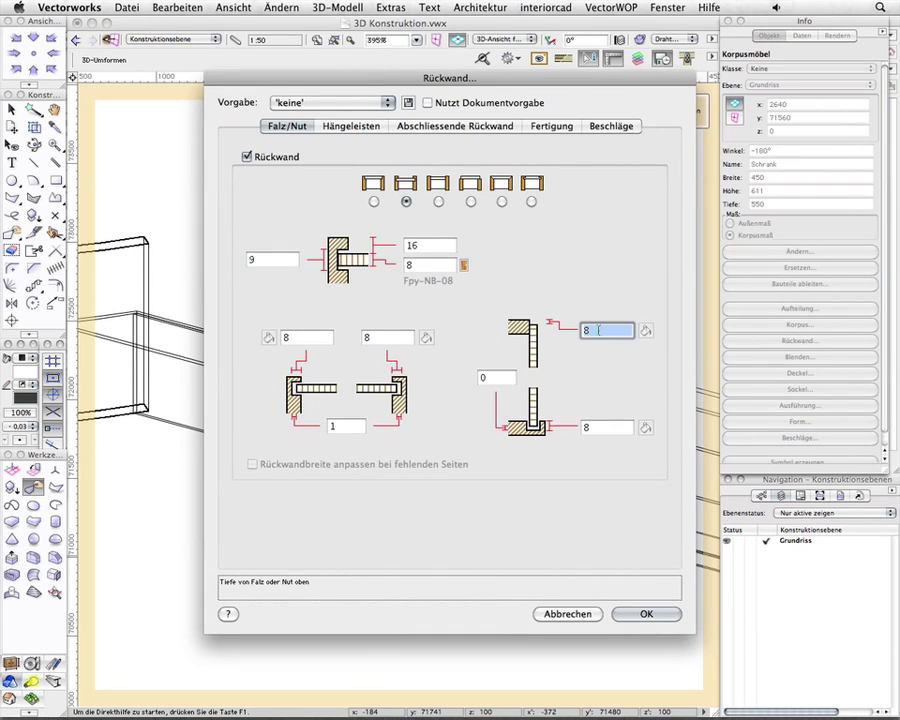
pyautogui.write('100')
pyautogui.press('Return')
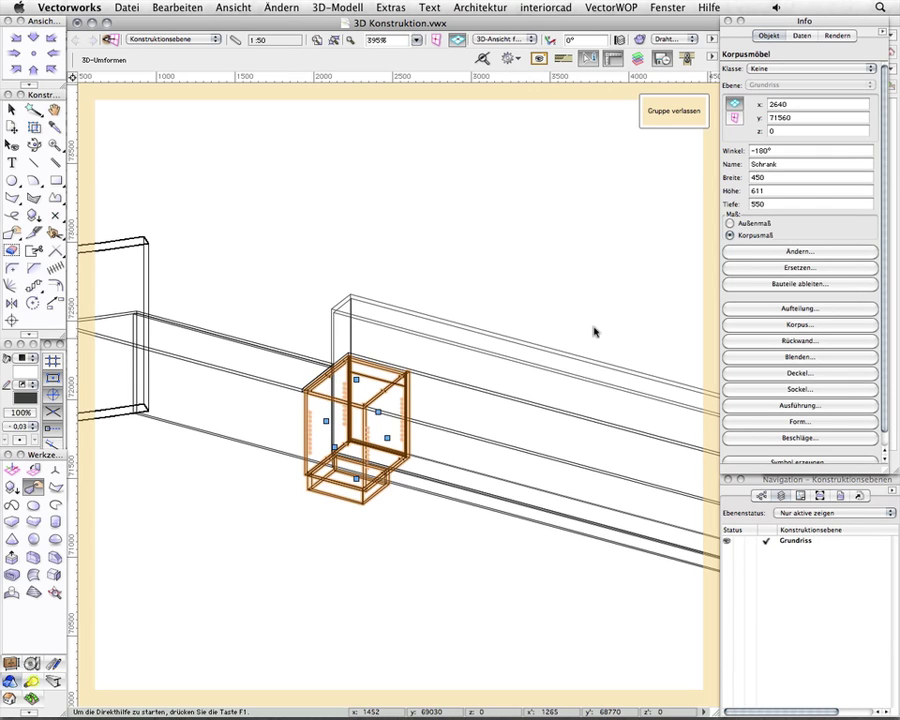
# Add a door to the Schrank cabinet's front in its Aufteilung settings.
pyautogui.click(743, 316)
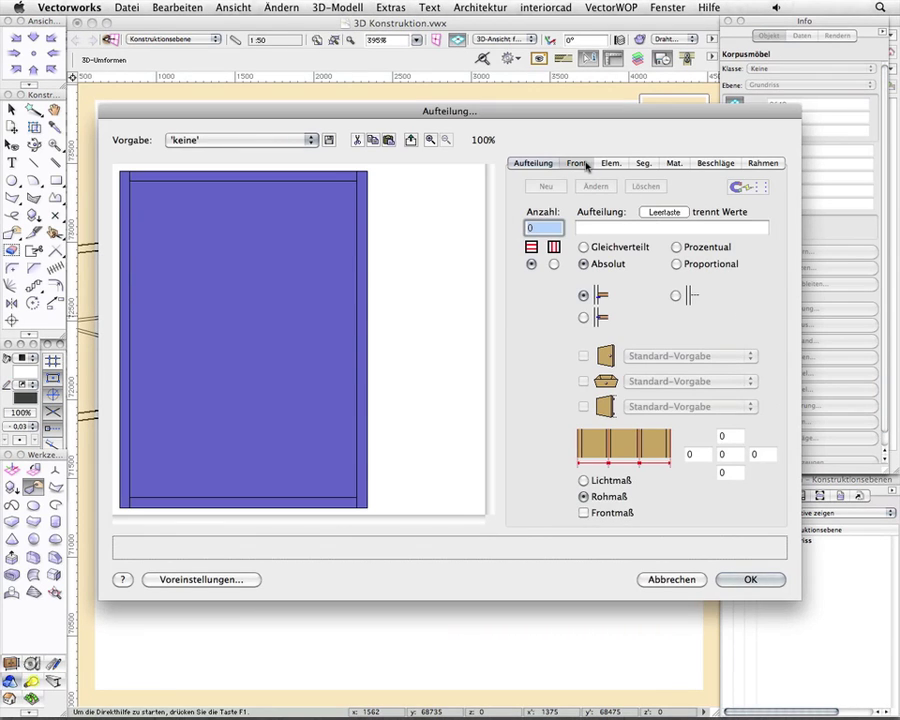
pyautogui.click(578, 163)
pyautogui.click(548, 200)
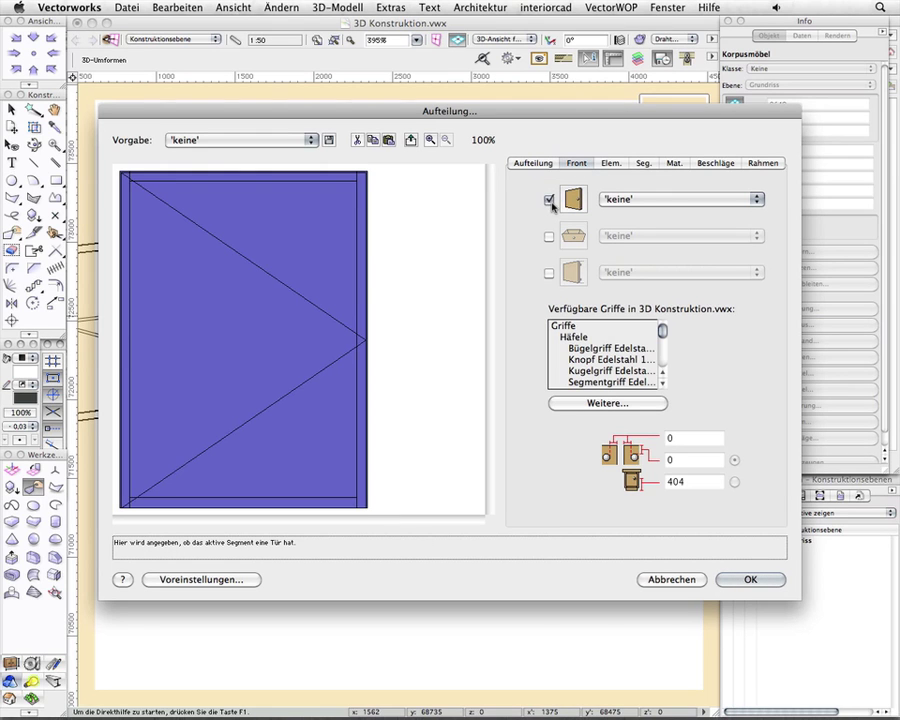
pyautogui.click(752, 580)
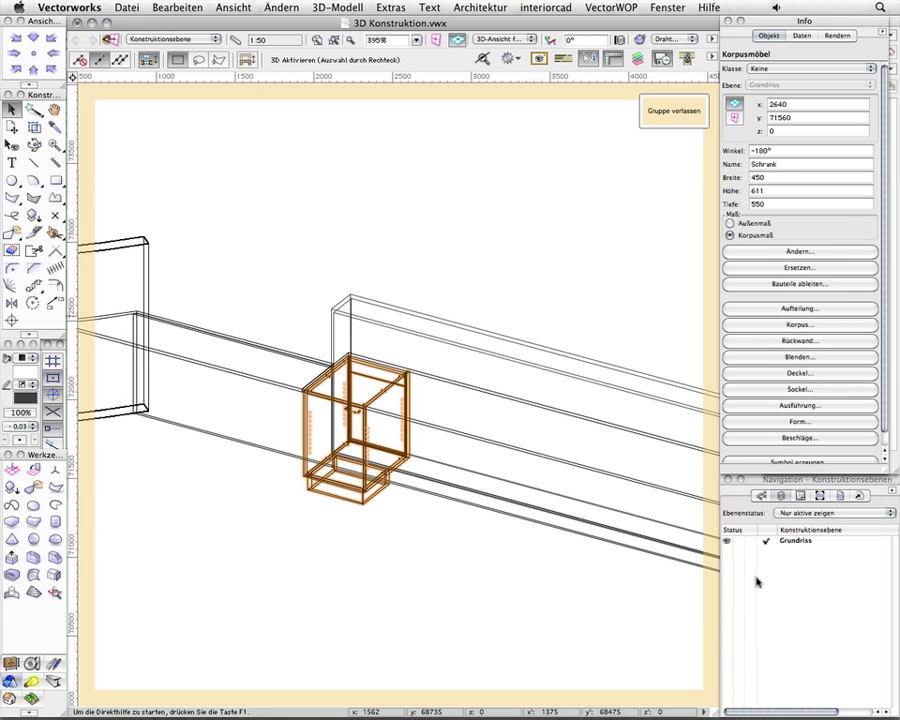
# Copy the cabinet to the far endpoint of the valance.
pyautogui.moveTo(614, 602); pyautogui.dragTo(438, 536, button='middle')
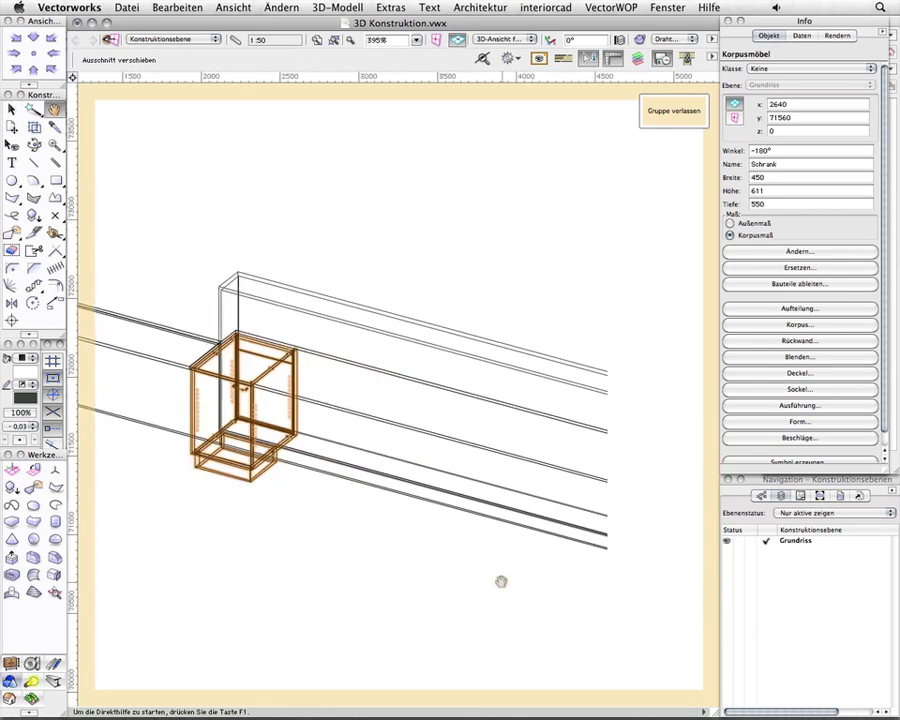
pyautogui.scroll(-1, 438, 545)
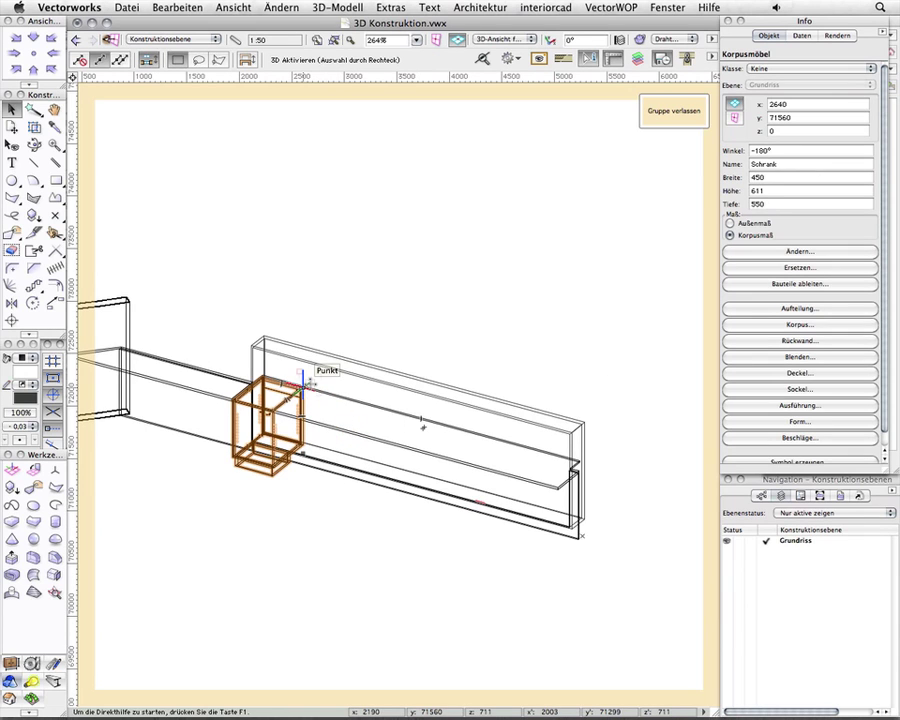
pyautogui.moveTo(302, 385)
pyautogui.mouseDown()
pyautogui.moveTo(575, 469)
pyautogui.moveTo(580, 462)
pyautogui.mouseUp()
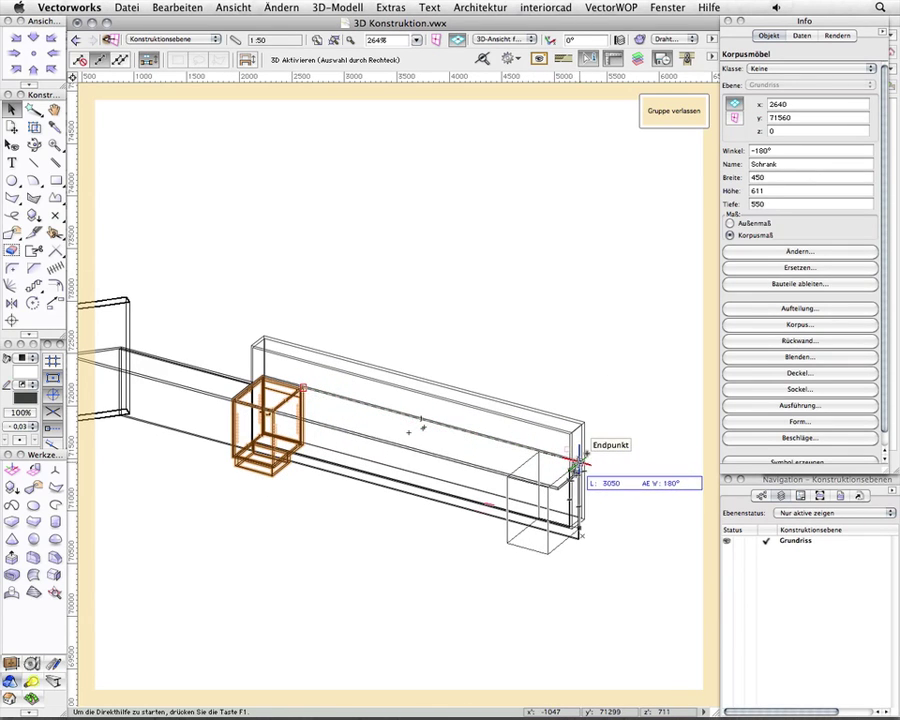
pyautogui.press('z')
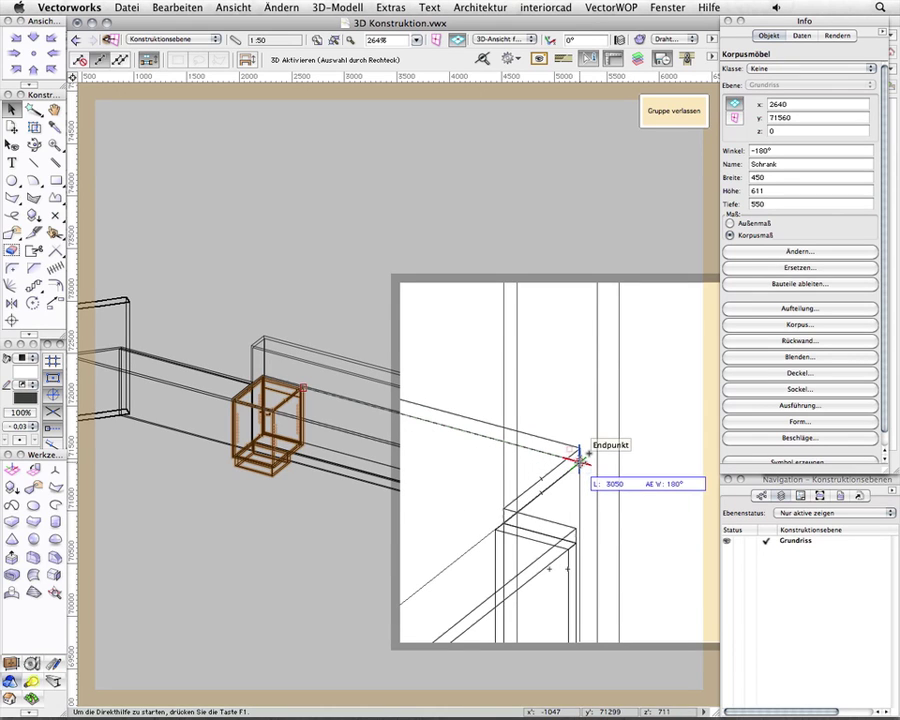
pyautogui.moveTo(580, 461); pyautogui.dragTo(581, 461)
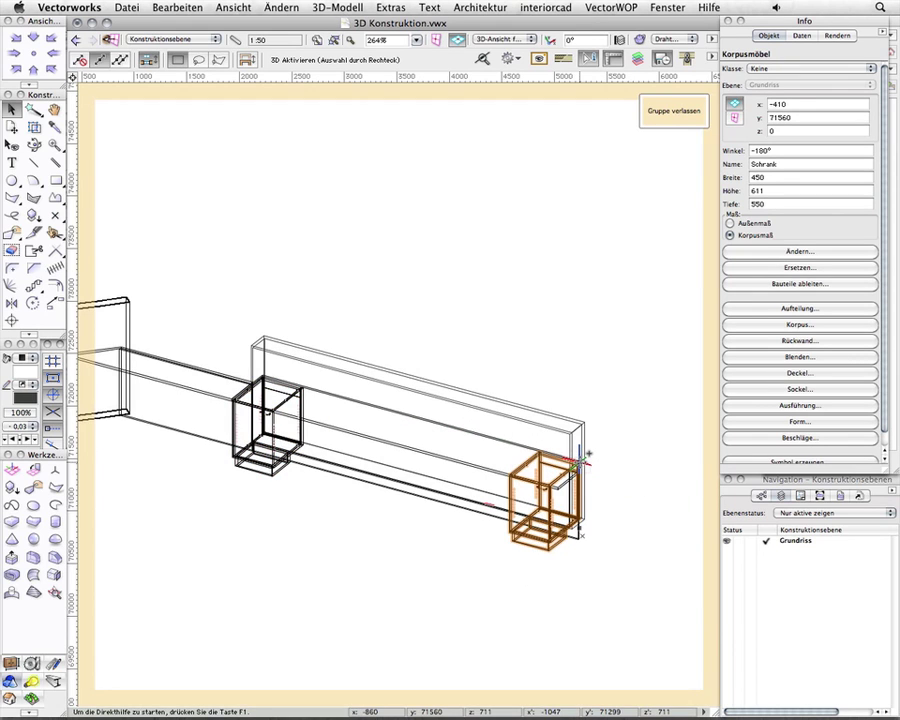
pyautogui.click(588, 455)
# Paste a hinged door into the copied cabinet's front with Einfügen and apply the division.
pyautogui.click(524, 534)
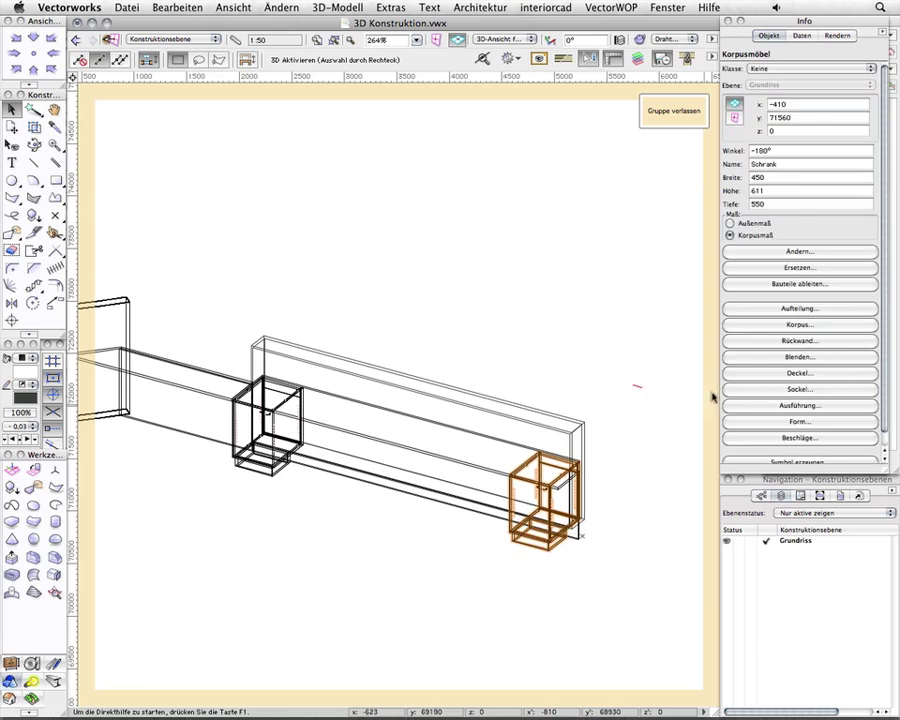
pyautogui.click(799, 308)
pyautogui.rightClick(253, 357)
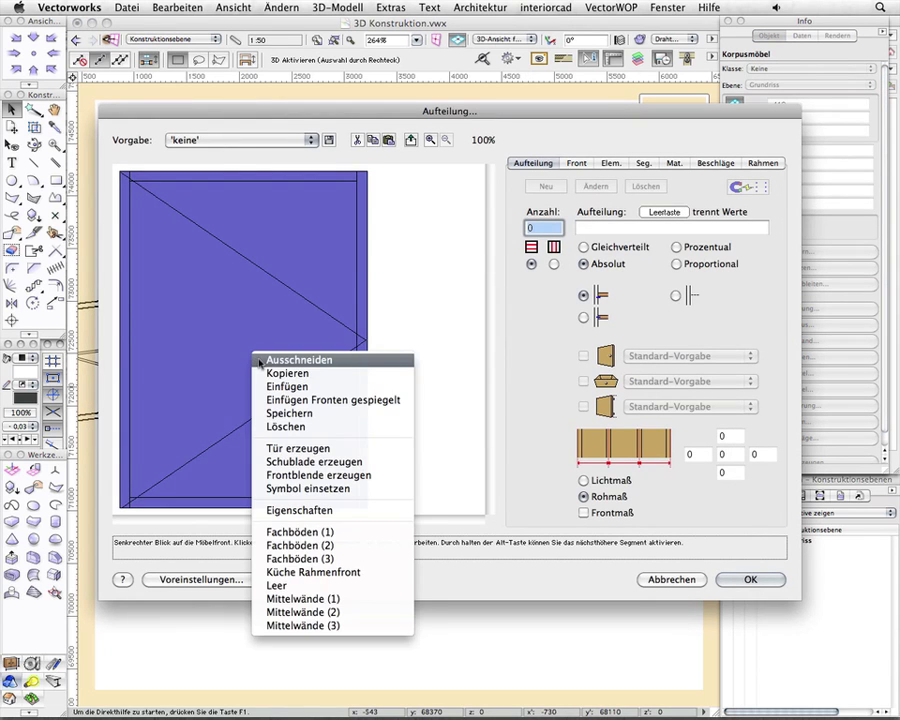
pyautogui.click(280, 386)
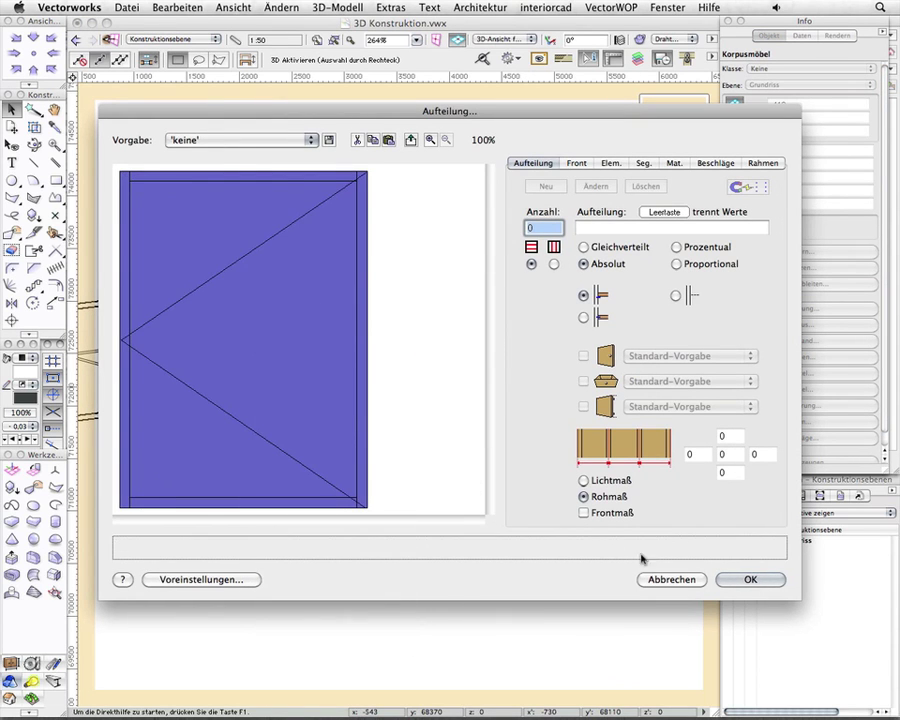
pyautogui.click(742, 580)
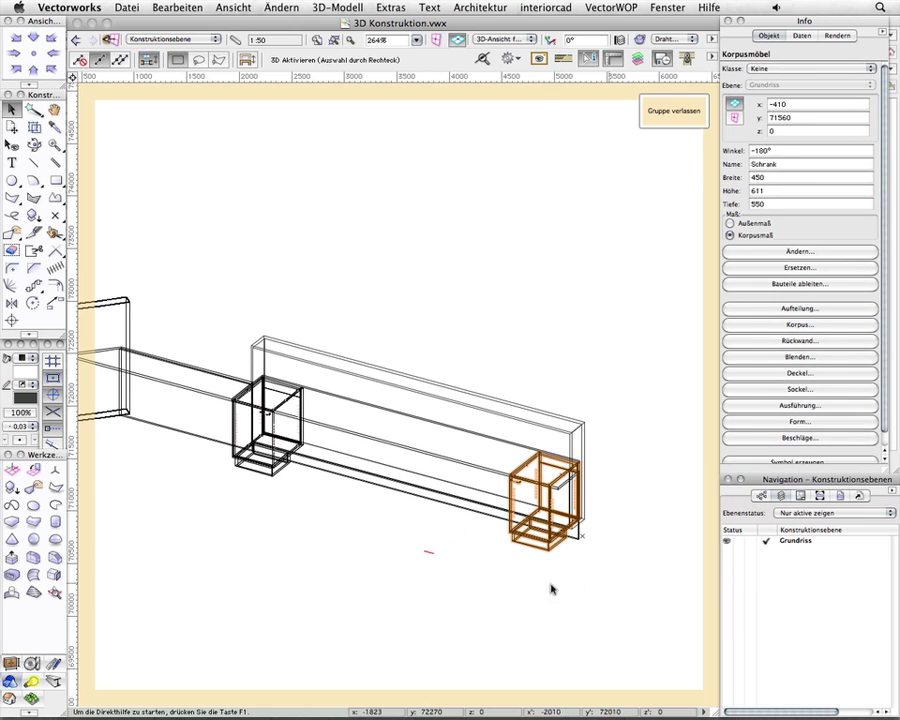
# Place a 600×720×550 Korpusmöbel cabinet at height 1100 at the back panel's left corner.
pyautogui.click(12, 662)
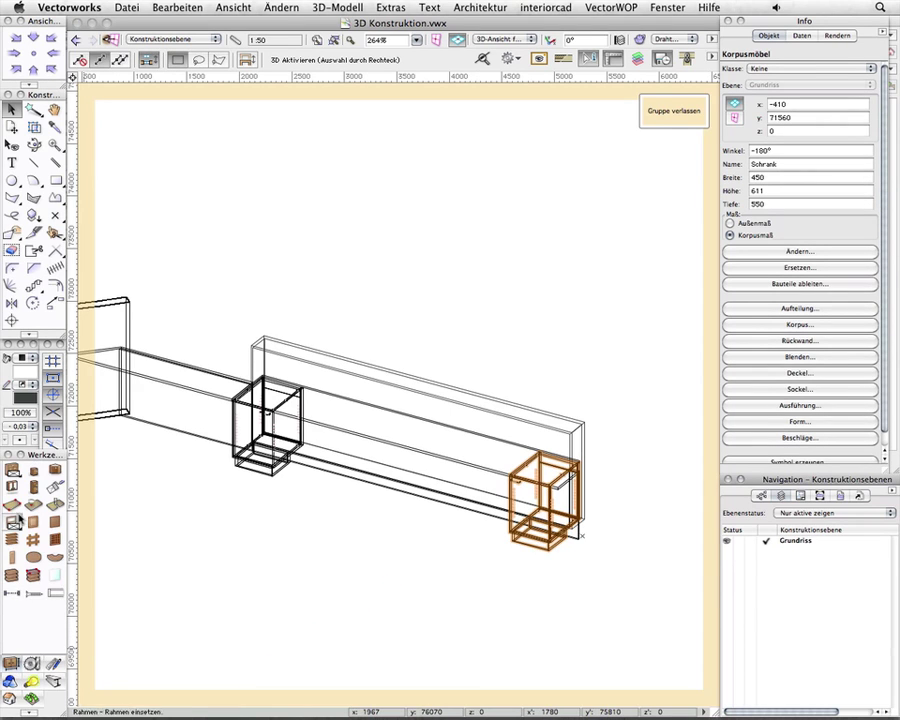
pyautogui.moveTo(12, 478); pyautogui.dragTo(80, 467)
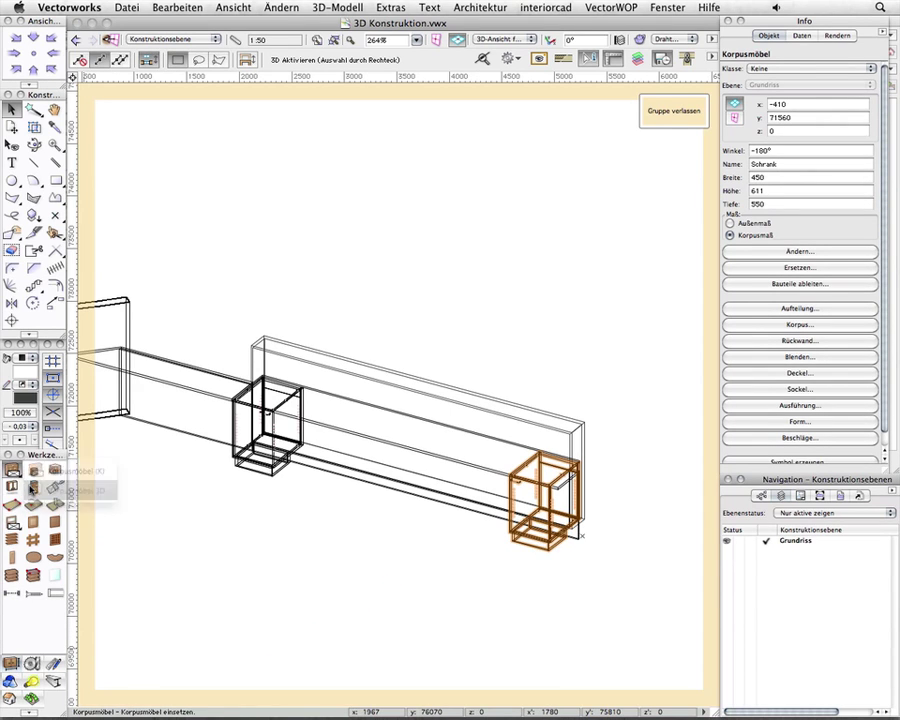
pyautogui.click(79, 61)
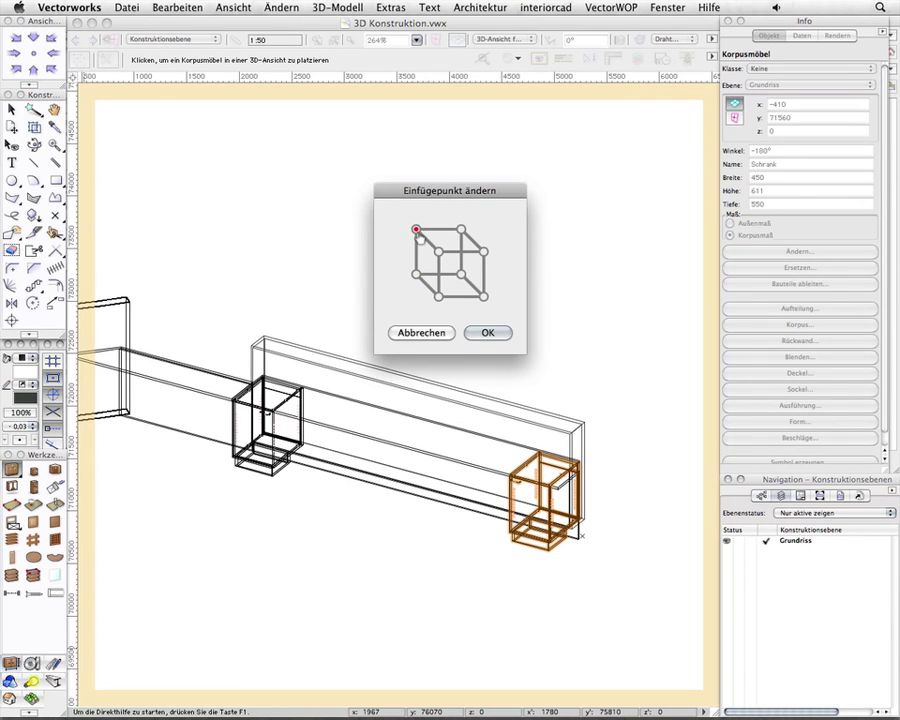
pyautogui.click(484, 332)
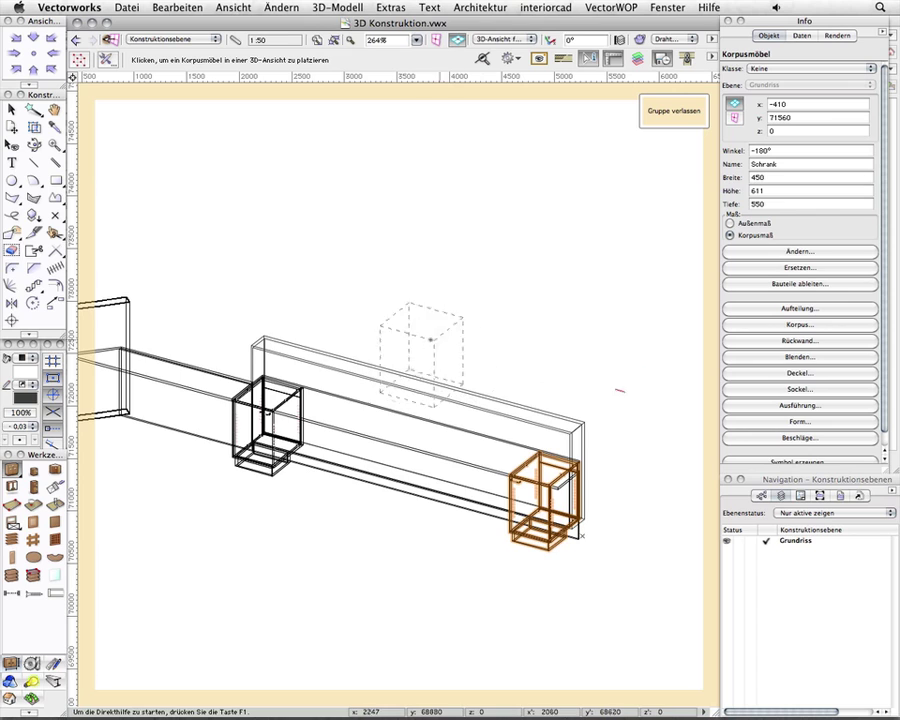
pyautogui.click(264, 340)
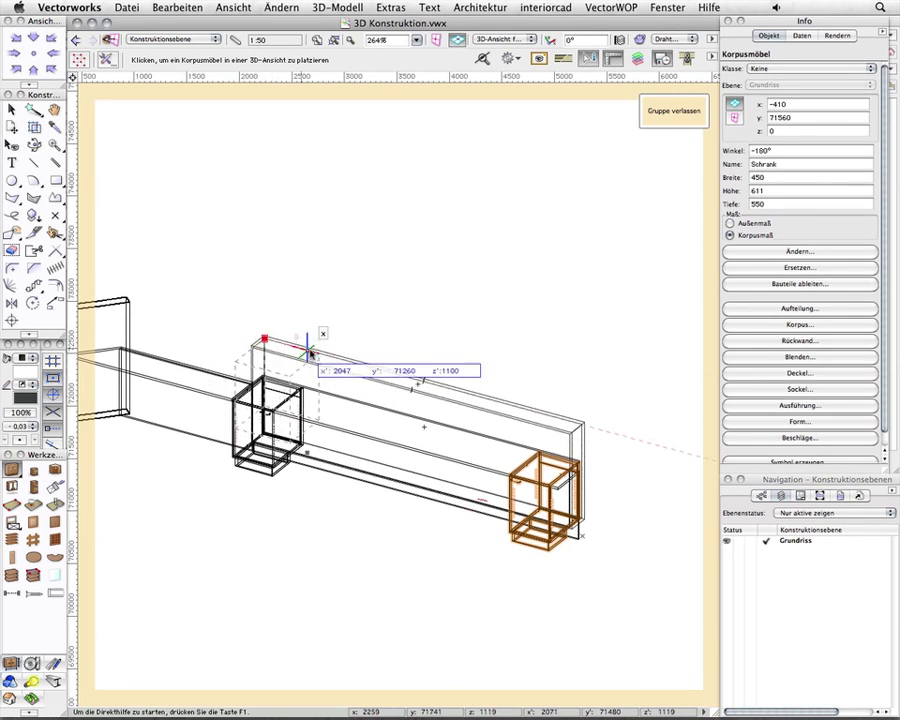
pyautogui.click(327, 356)
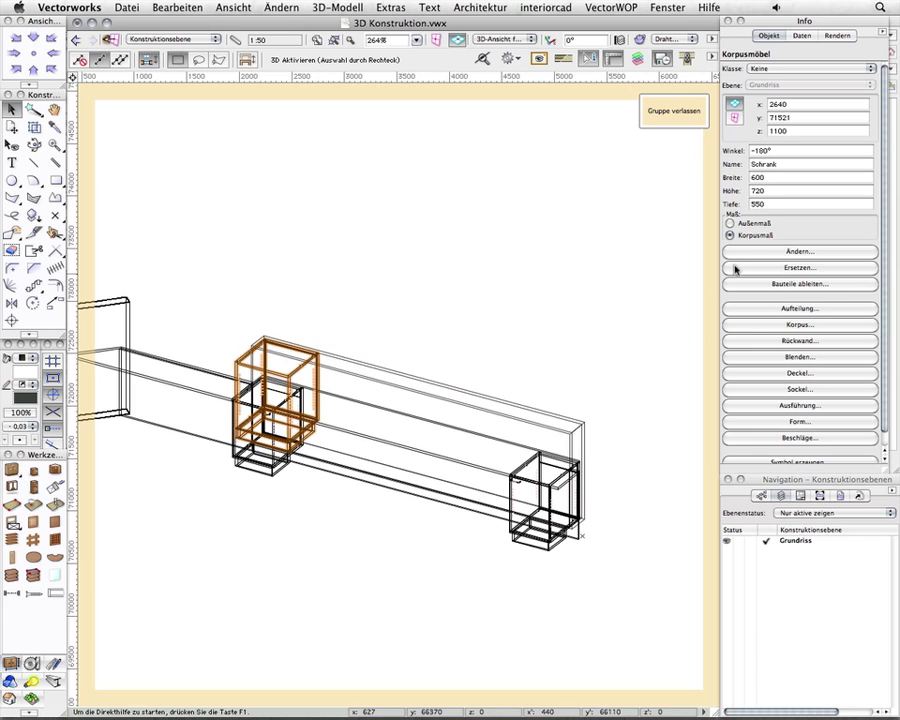
# Switch off the front, left, right and back plinth pieces in the Sockel settings.
pyautogui.click(749, 253)
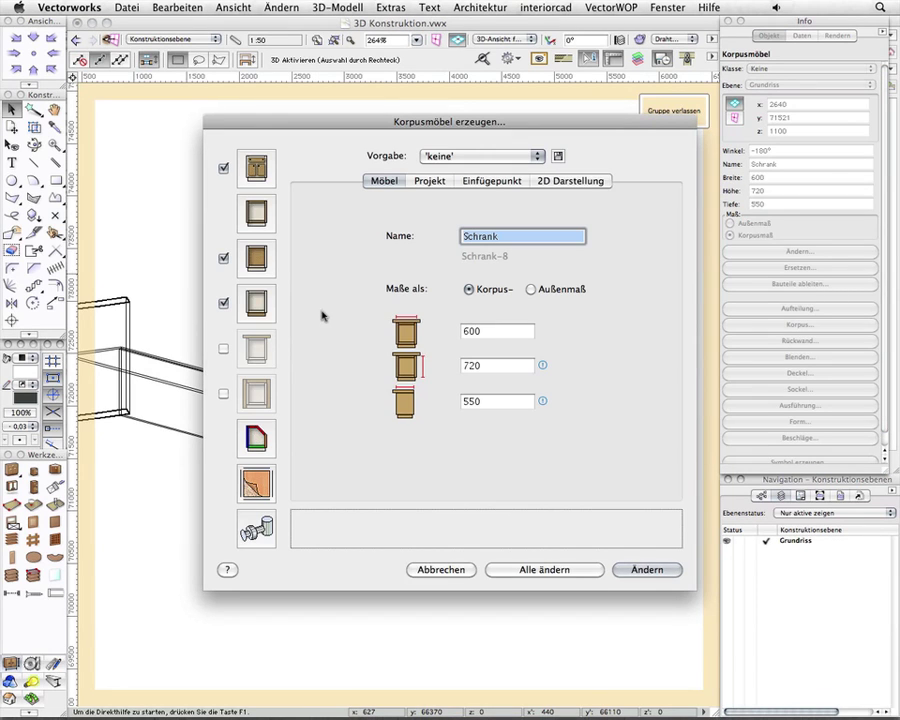
pyautogui.click(256, 483)
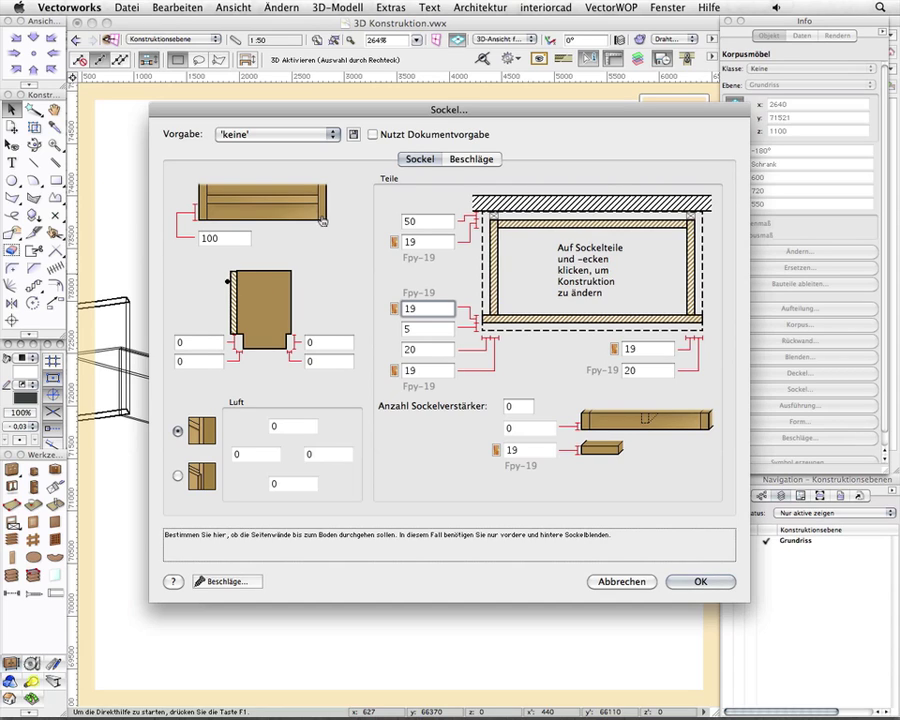
pyautogui.click(514, 320)
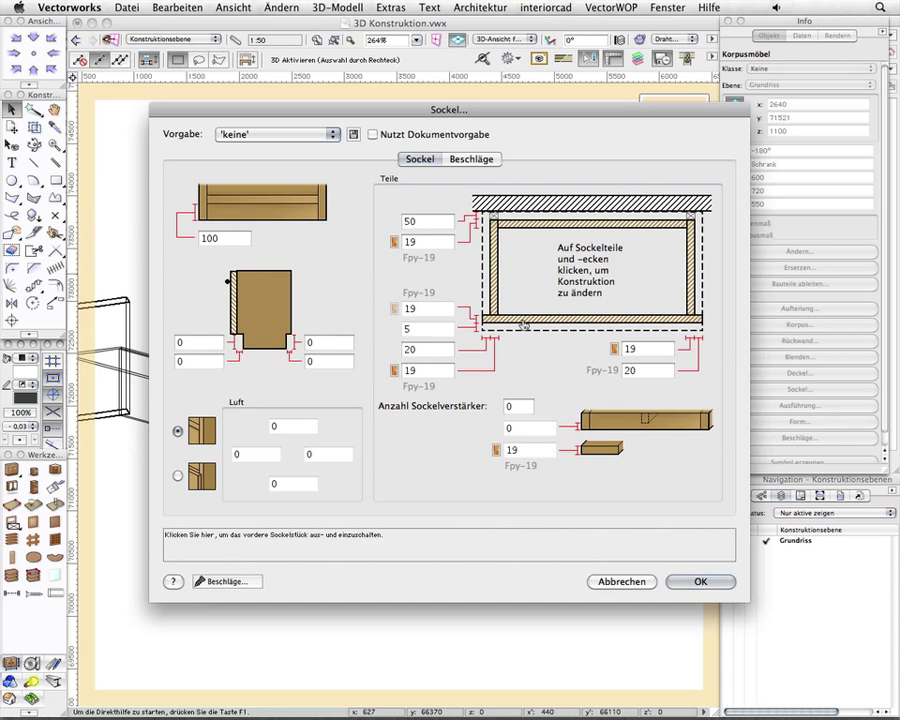
pyautogui.click(494, 286)
pyautogui.click(677, 275)
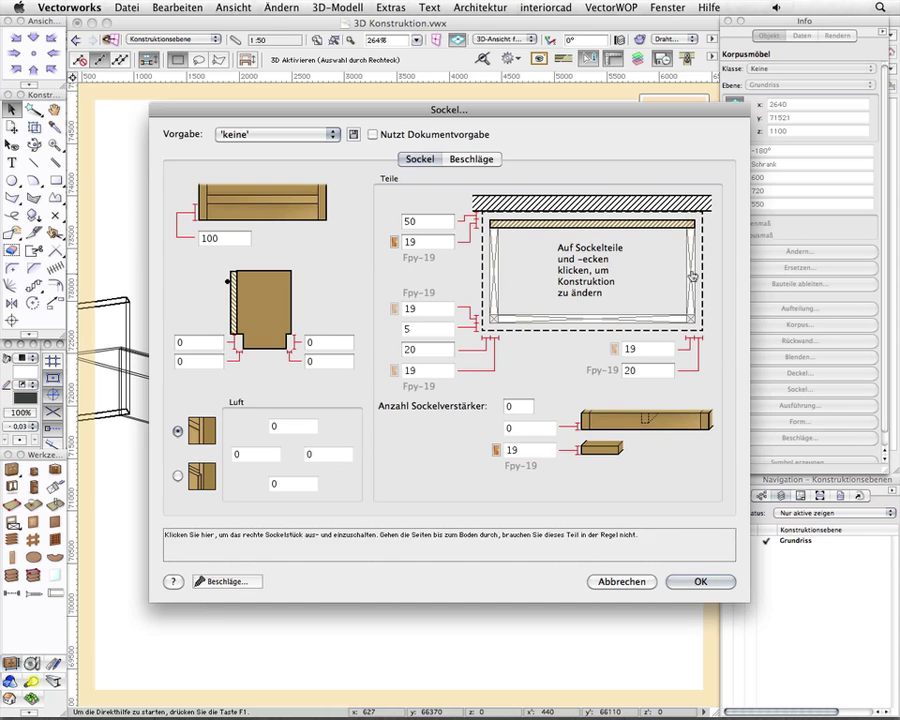
pyautogui.click(635, 230)
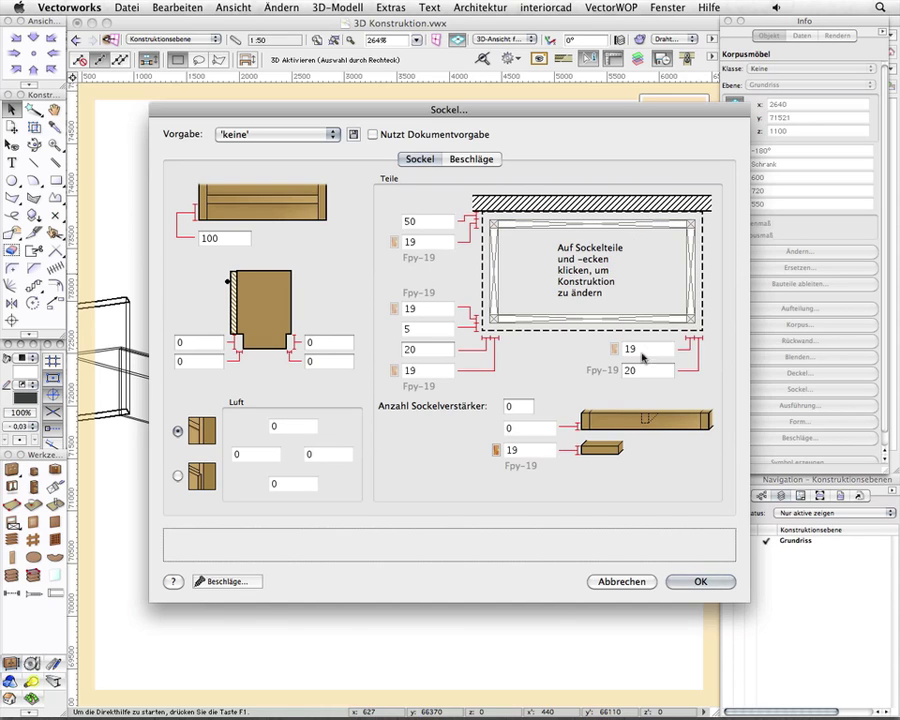
pyautogui.click(697, 582)
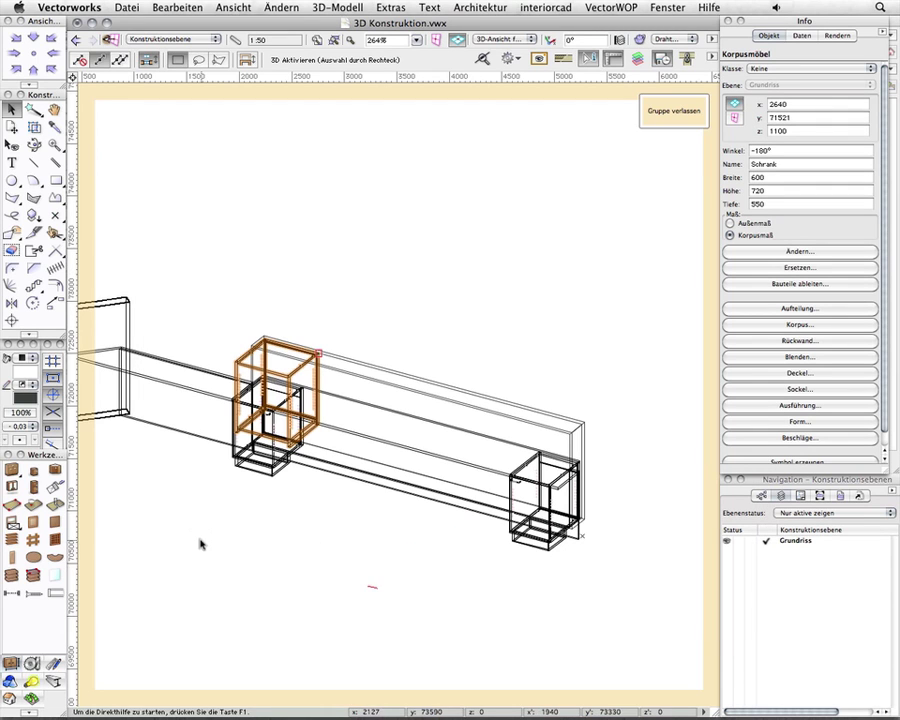
# Reshape the upper cabinet with 3D-Umformen to 220 deep, 330 high and 3500 wide.
pyautogui.click(6, 478)
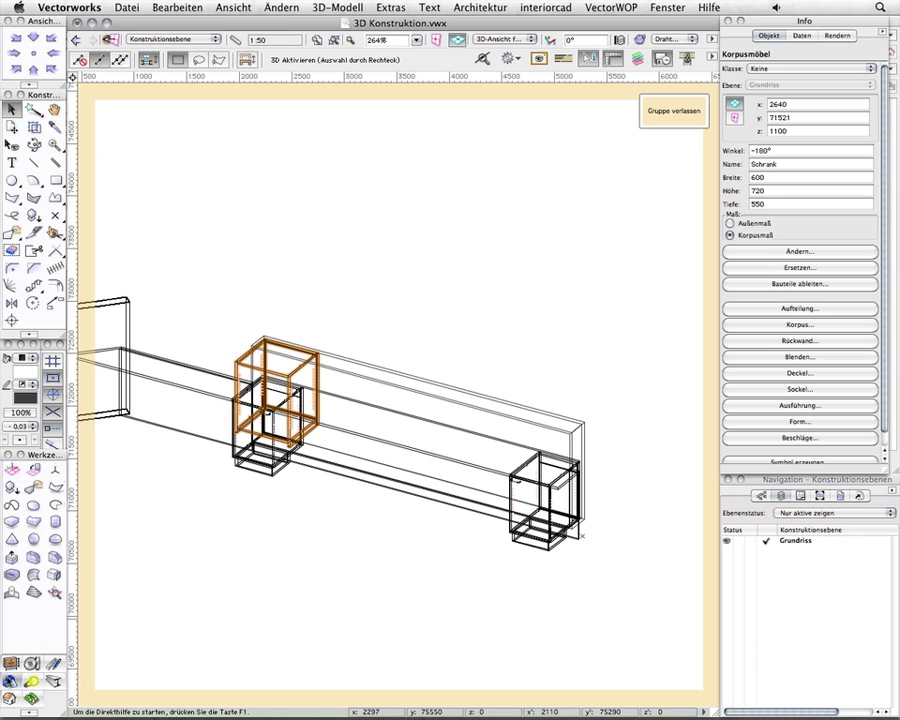
pyautogui.click(35, 487)
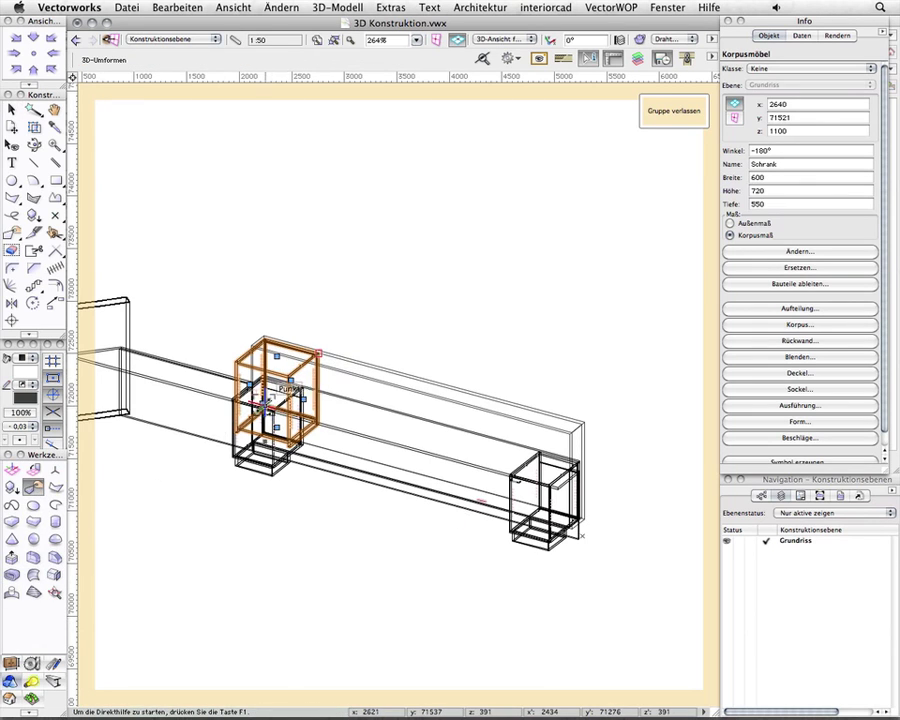
pyautogui.moveTo(268, 402); pyautogui.dragTo(538, 444)
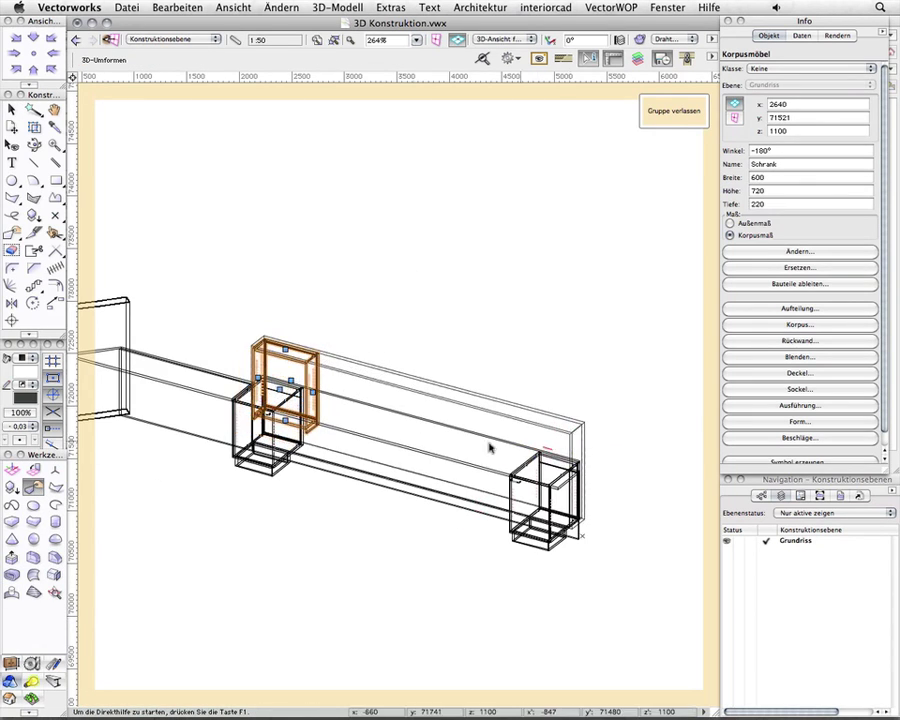
pyautogui.moveTo(283, 420); pyautogui.dragTo(580, 456)
pyautogui.press('z')
pyautogui.moveTo(286, 352); pyautogui.dragTo(565, 440)
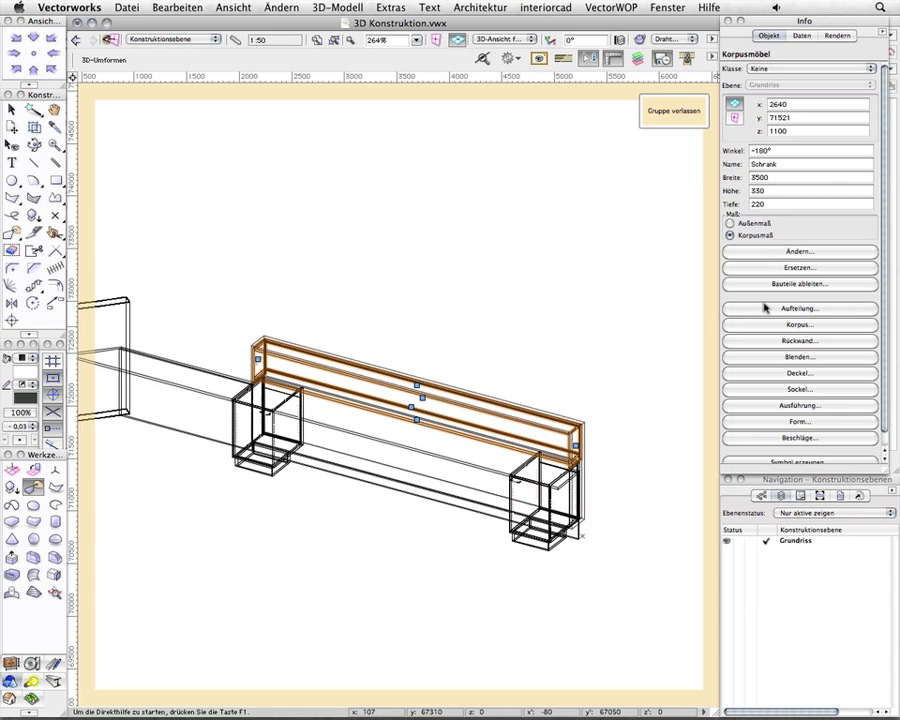
pyautogui.click(765, 309)
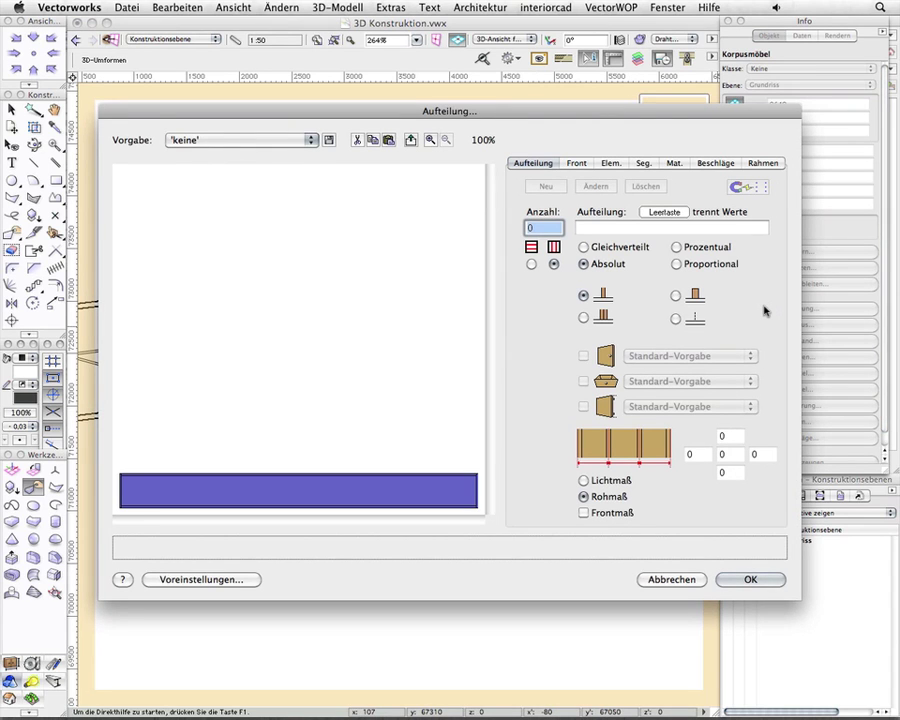
# Divide the front into 8 sections, splitting section 1 into 3 and section 2 into 4.
pyautogui.write('8')
pyautogui.click(546, 186)
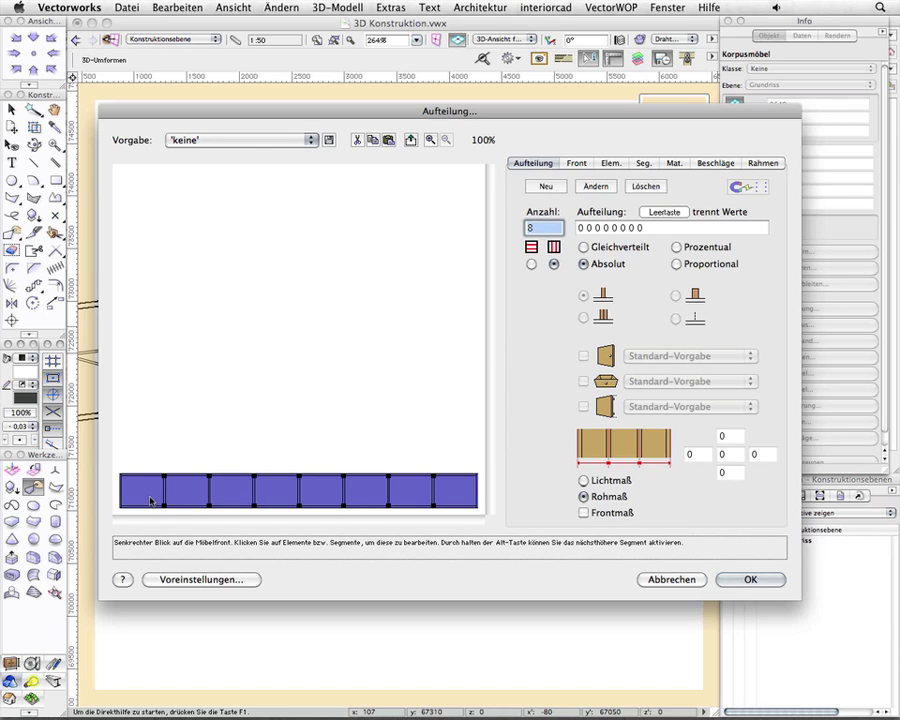
pyautogui.click(148, 500)
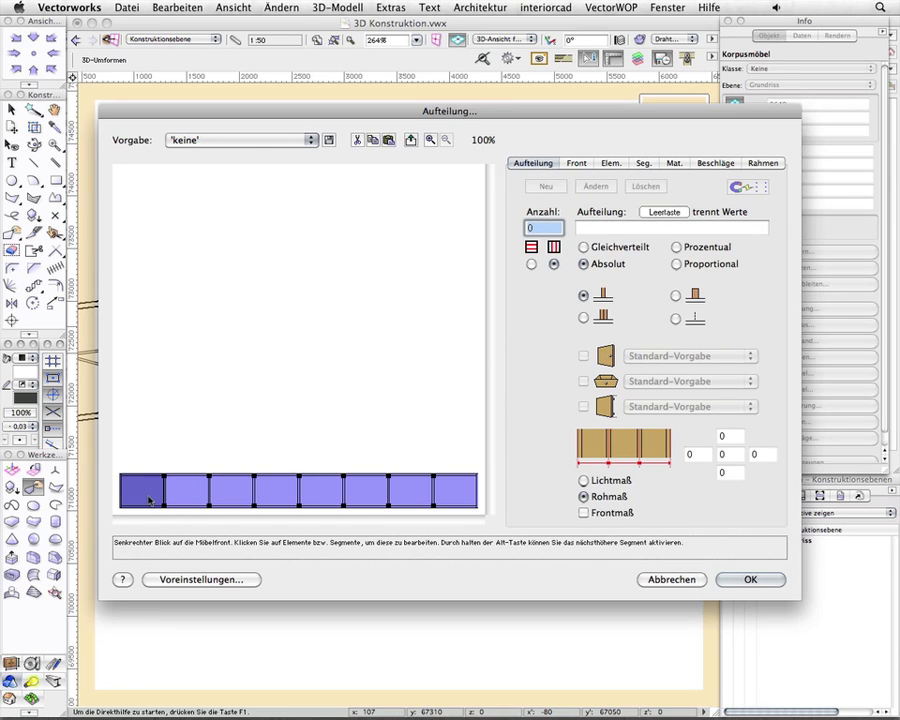
pyautogui.write('3')
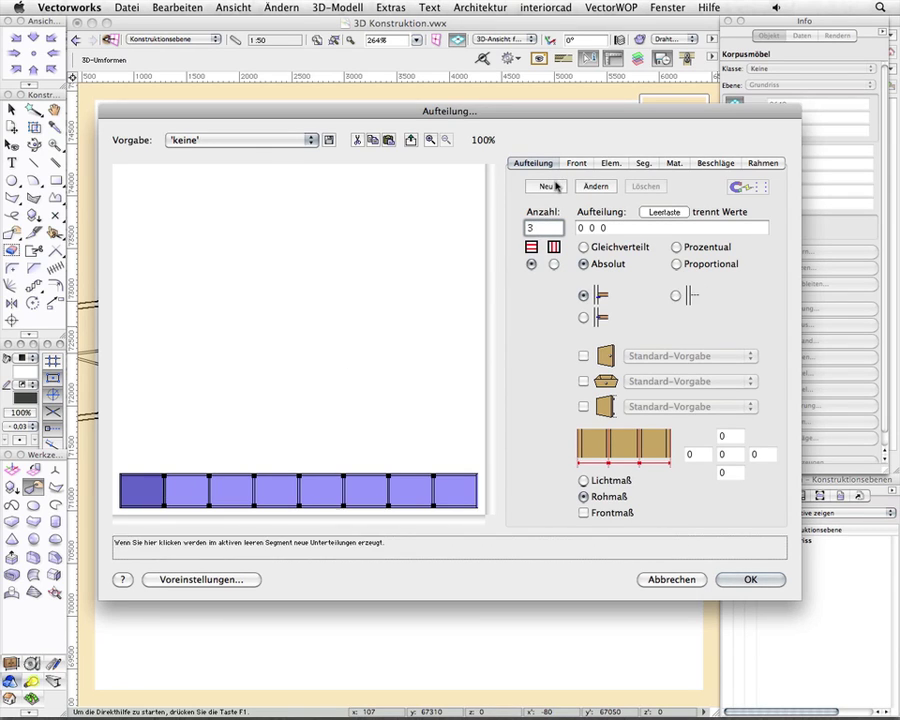
pyautogui.click(556, 186)
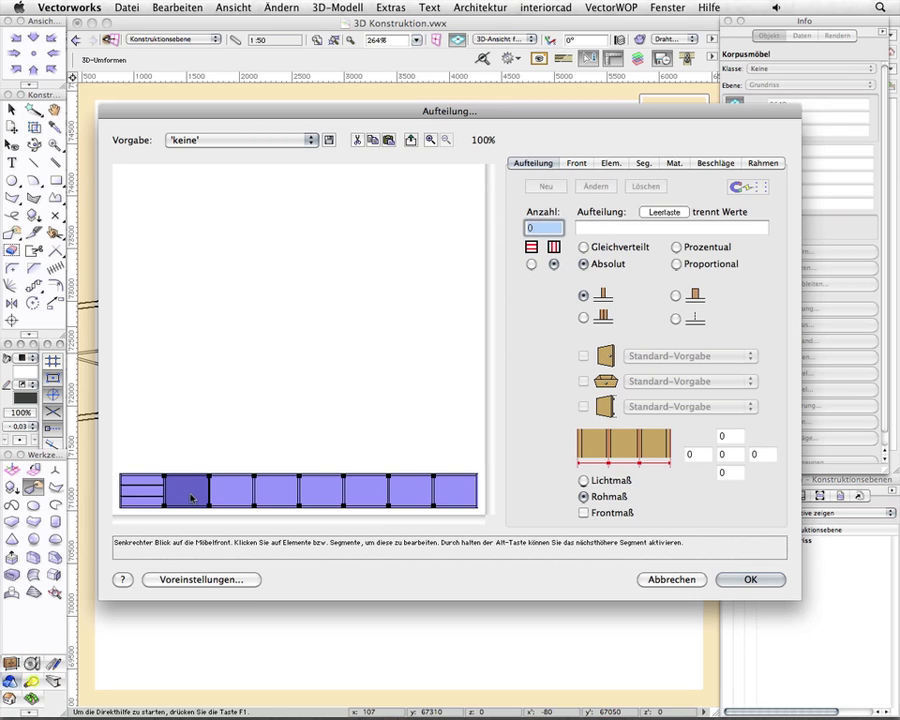
pyautogui.click(192, 498)
pyautogui.write('4')
pyautogui.click(547, 188)
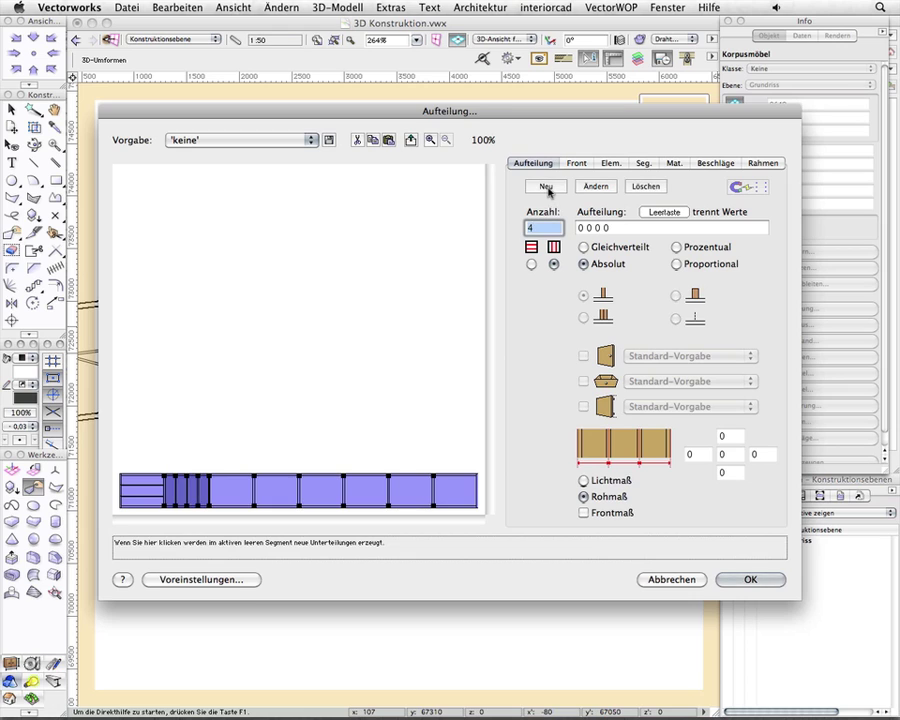
# Copy section 2's subdivisions into another section, check the divider thickness 19, and confirm.
pyautogui.rightClick(184, 490)
pyautogui.click(229, 508)
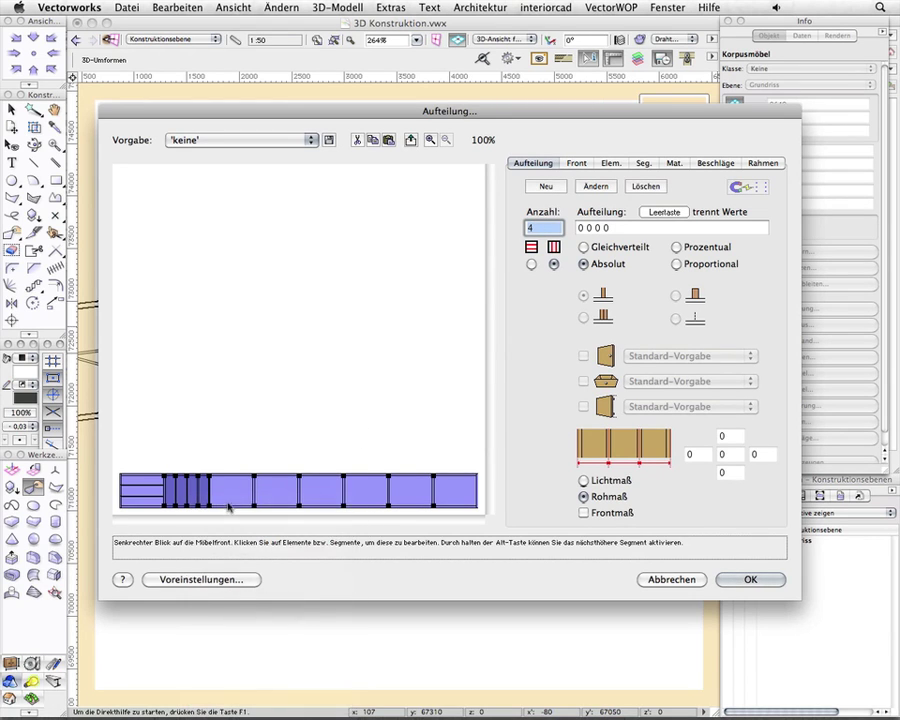
pyautogui.click(277, 490)
pyautogui.rightClick(280, 490)
pyautogui.click(298, 525)
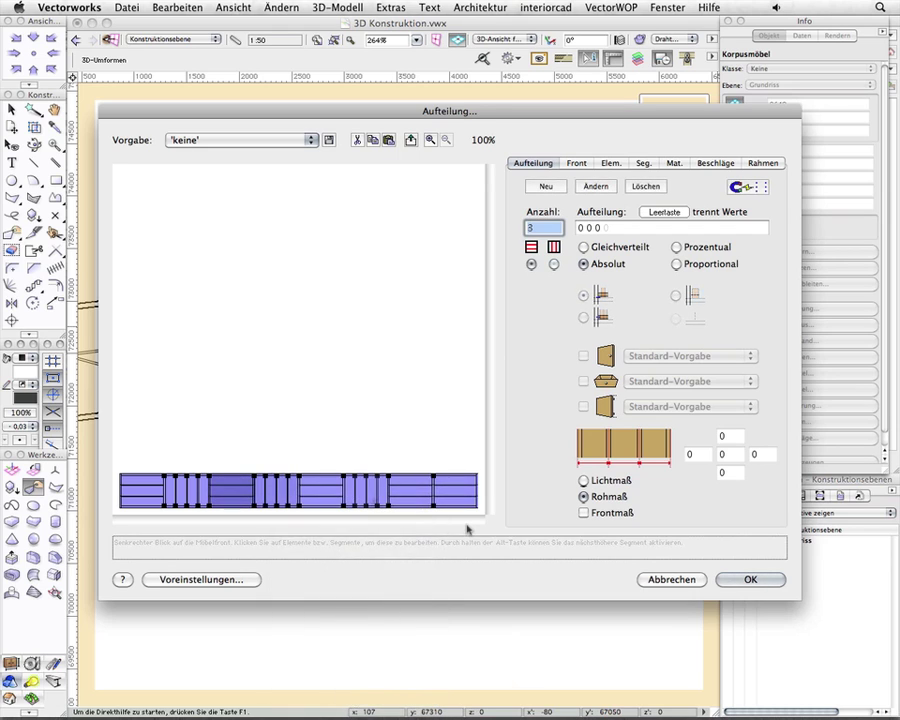
pyautogui.click(299, 490)
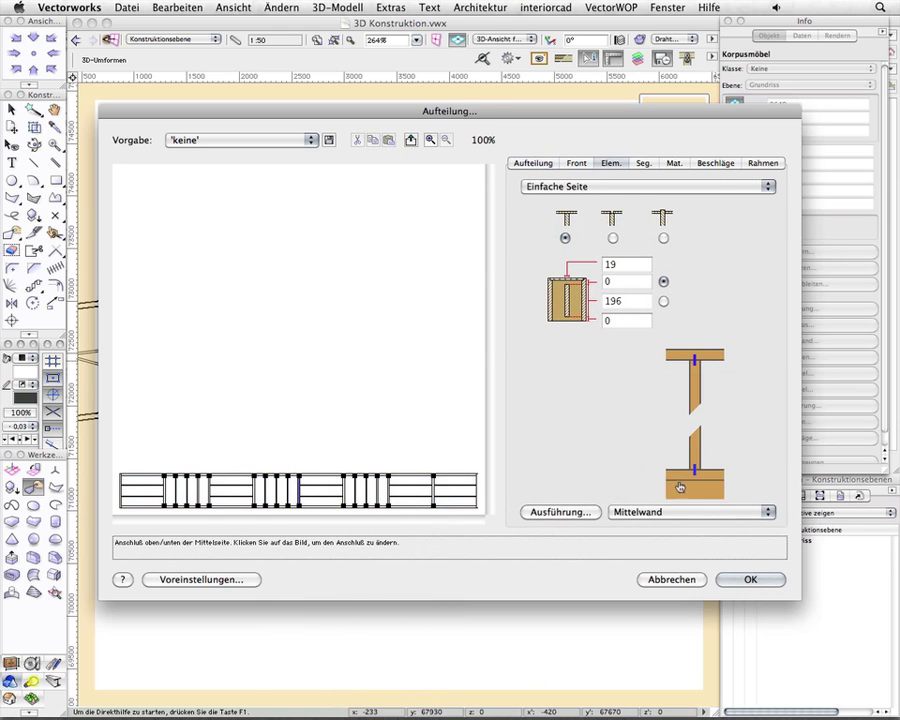
pyautogui.press('Tab')
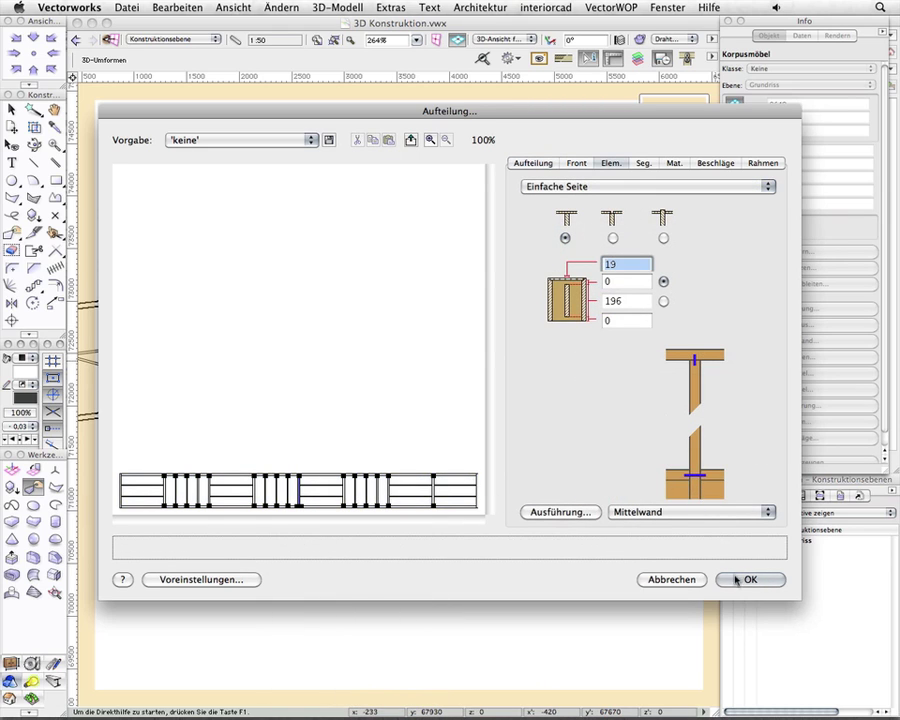
pyautogui.click(748, 578)
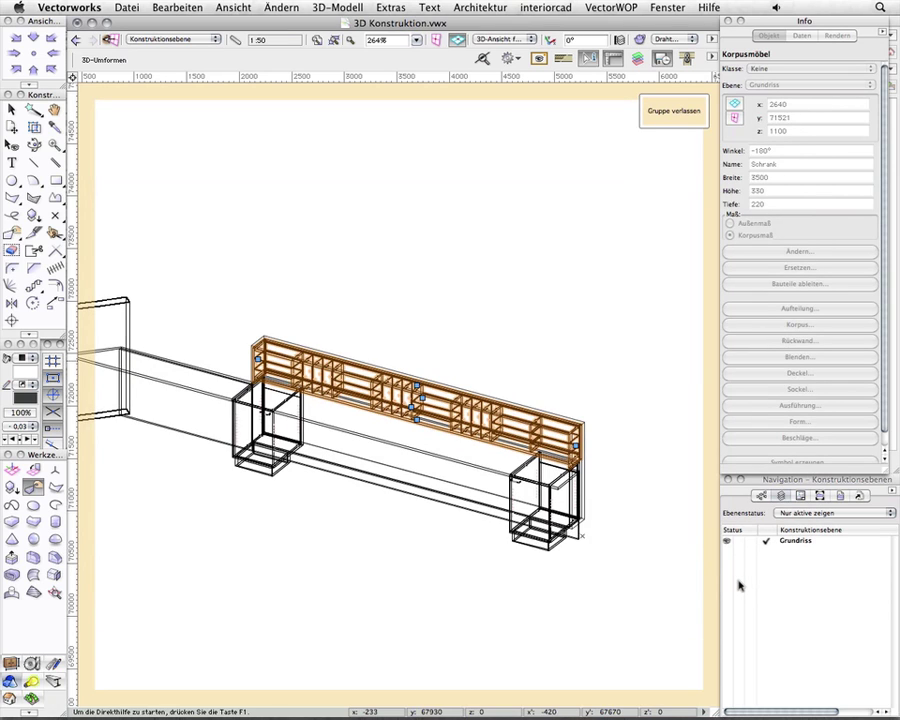